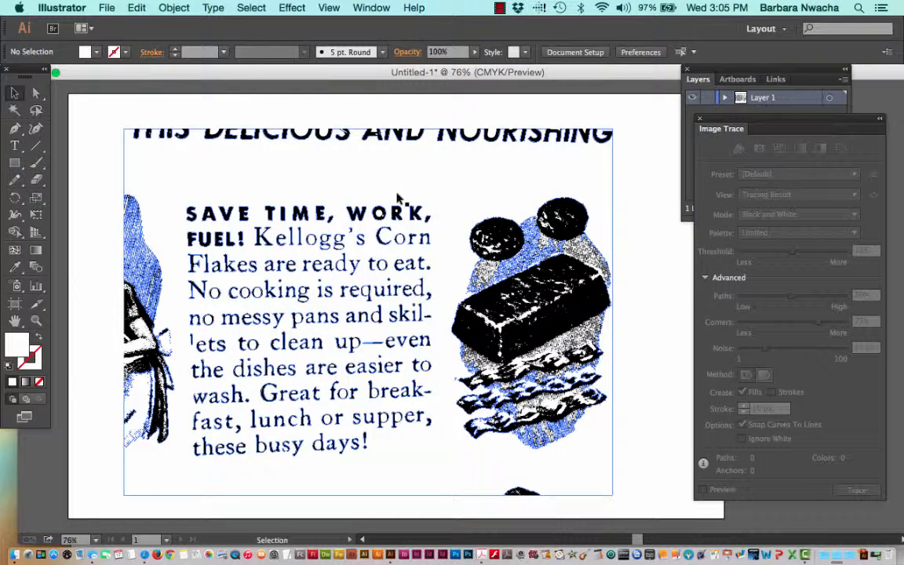
Shift the traced artwork's white background shape diagonally away from the black artwork and fill it with CMYK Blue.
left_click(364, 177)
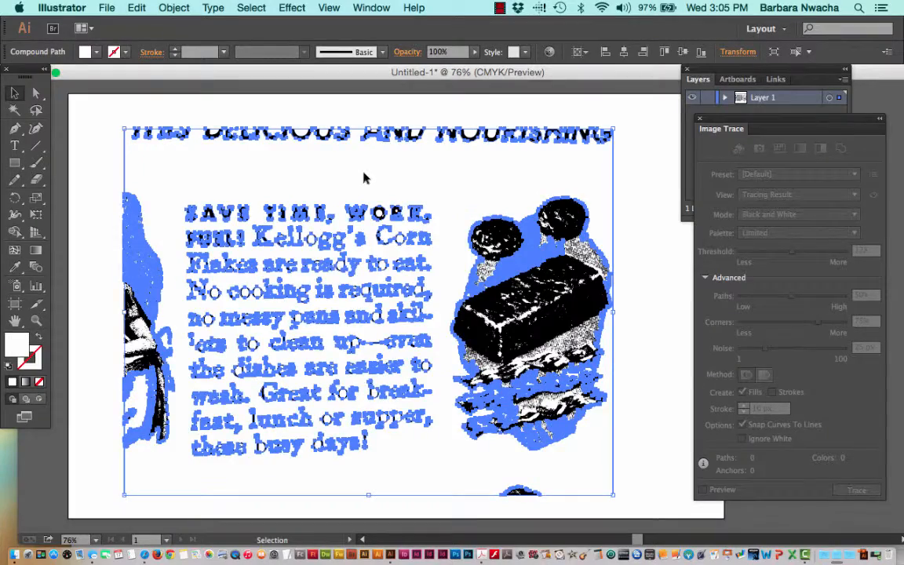
mouse_move(364, 178)
left_mouse_down()
mouse_move(322, 153)
mouse_move(313, 159)
left_mouse_up()
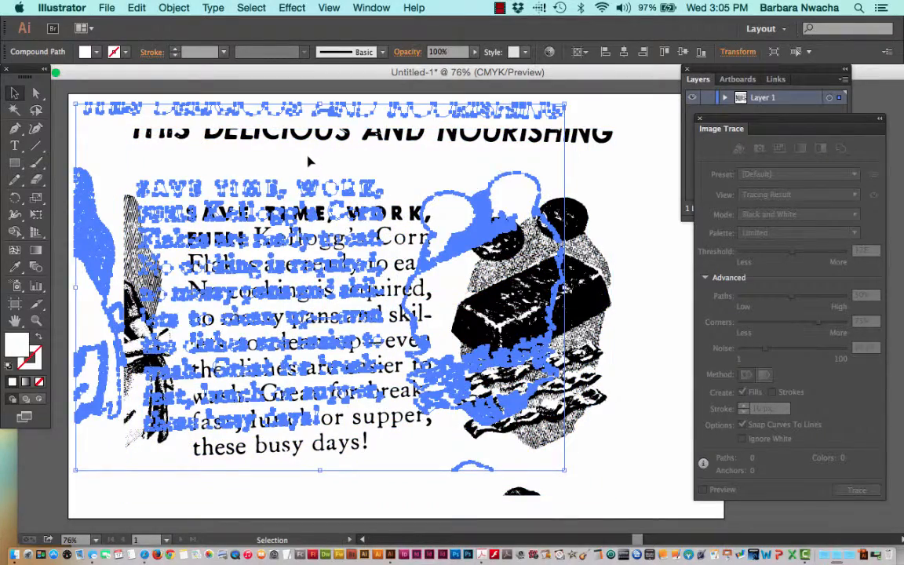
left_click(92, 53)
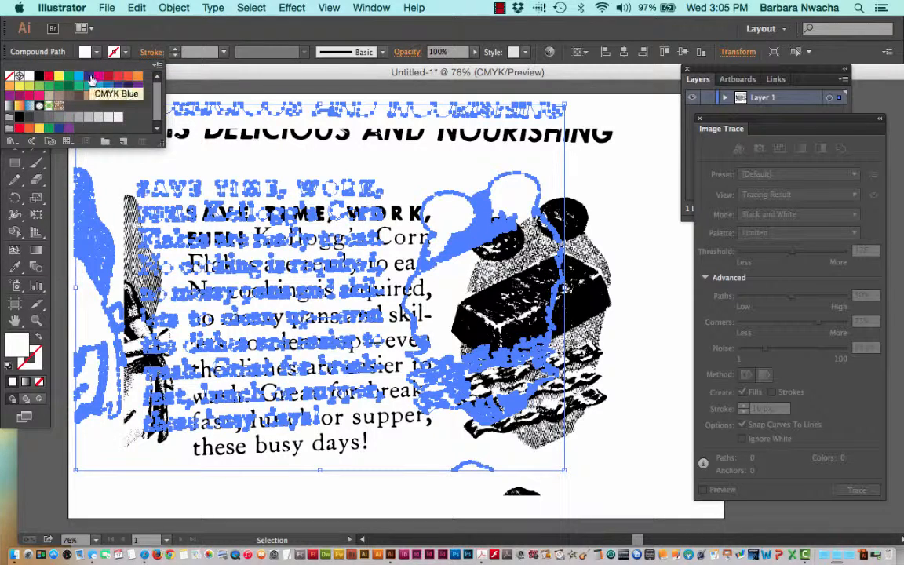
left_click(88, 76)
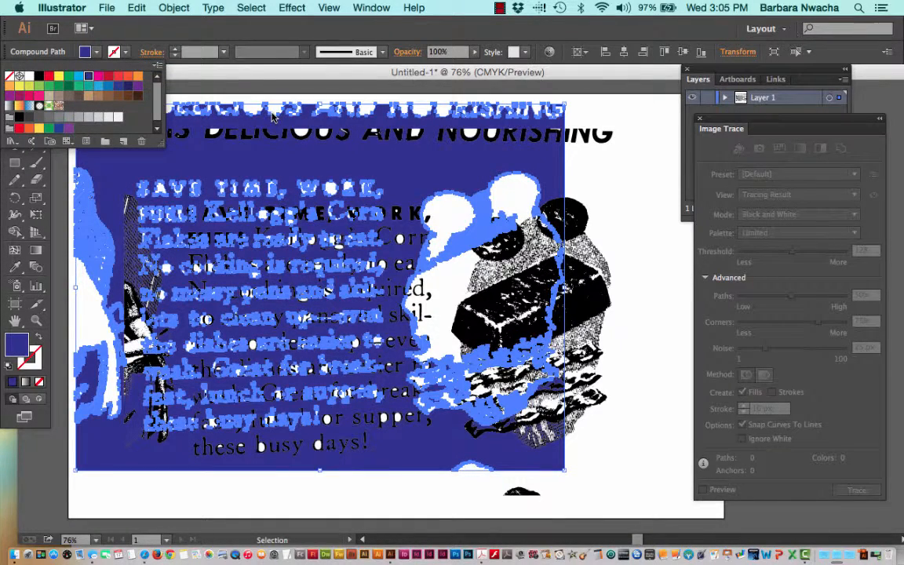
left_click(616, 193)
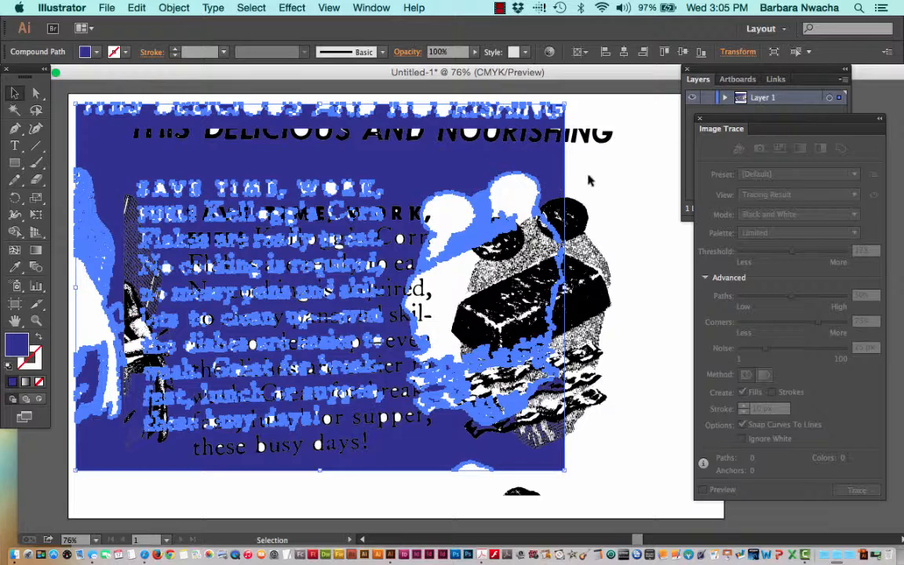
left_click(589, 177)
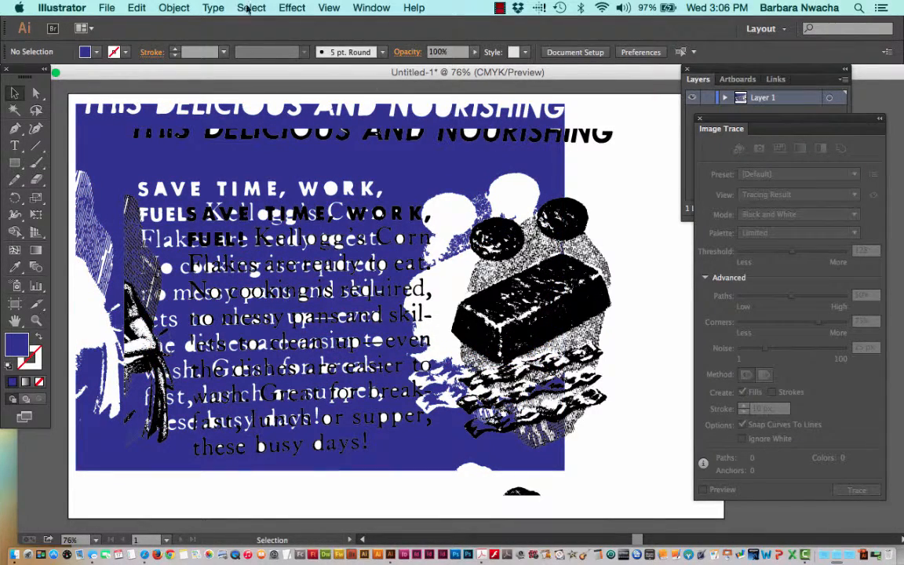
Move the blue background shape sideways off the paragraph text so that it sits over the food illustration.
left_click(173, 9)
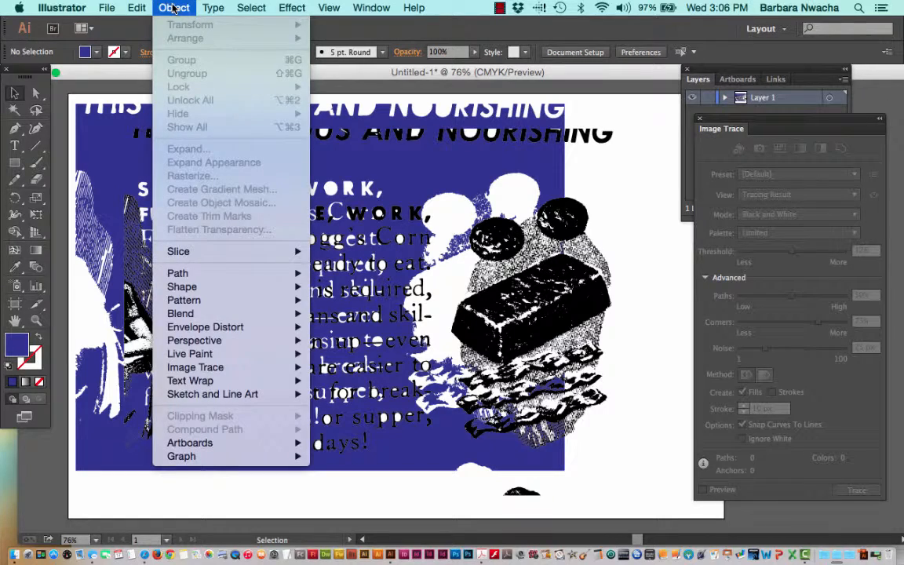
left_click(173, 8)
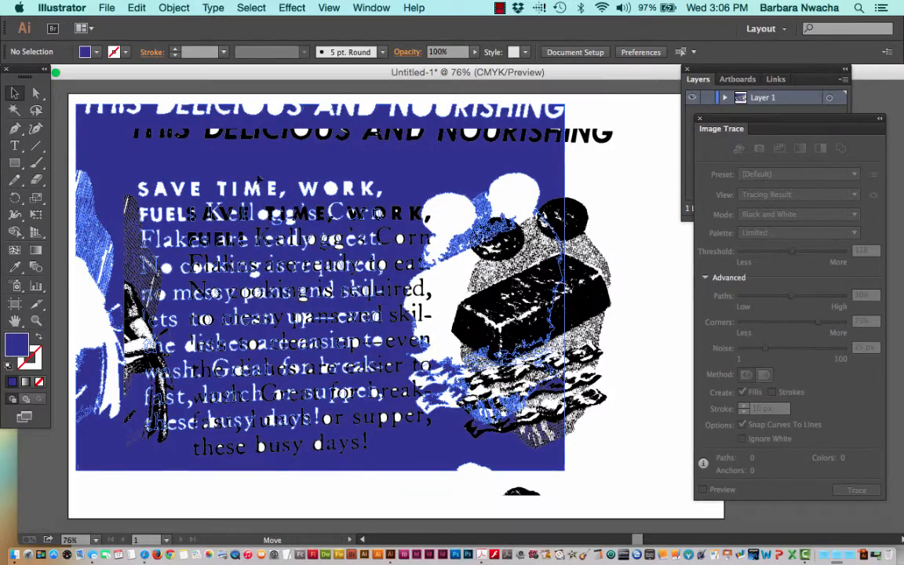
mouse_move(217, 151)
left_mouse_down()
mouse_move(351, 178)
mouse_move(365, 140)
mouse_move(369, 159)
mouse_move(518, 159)
left_mouse_up()
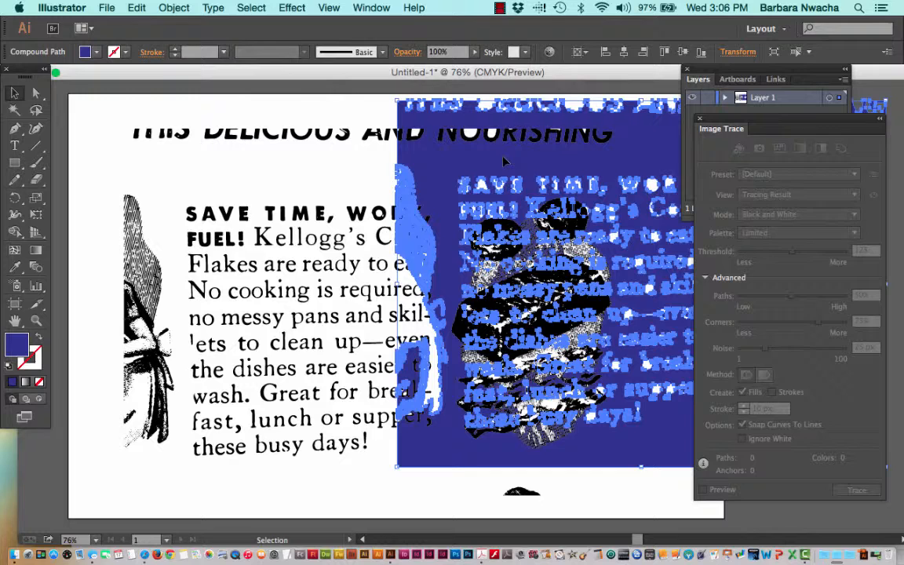
left_click(365, 166)
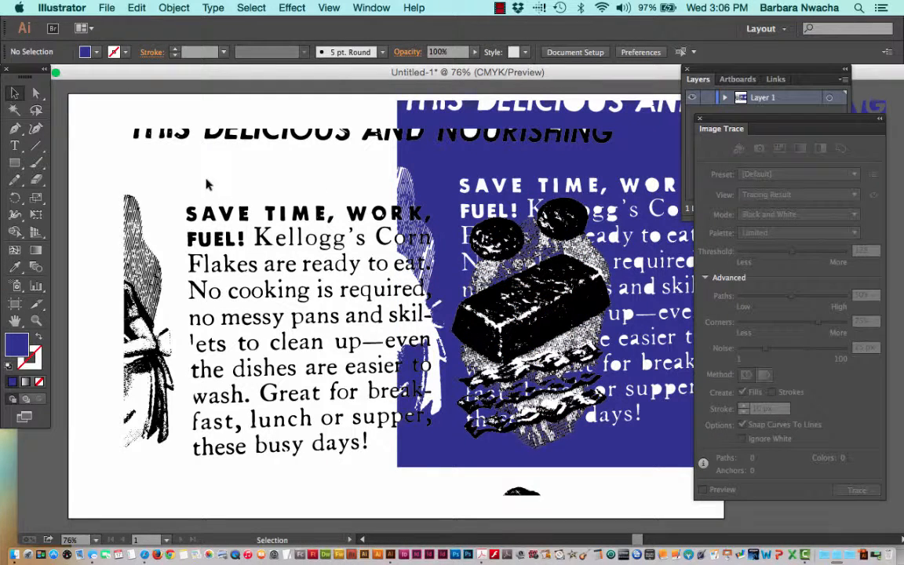
Select the letters of the word SAVE, enlarge them proportionally and place them below the start of the headline.
left_click_drag(168, 171, 232, 202)
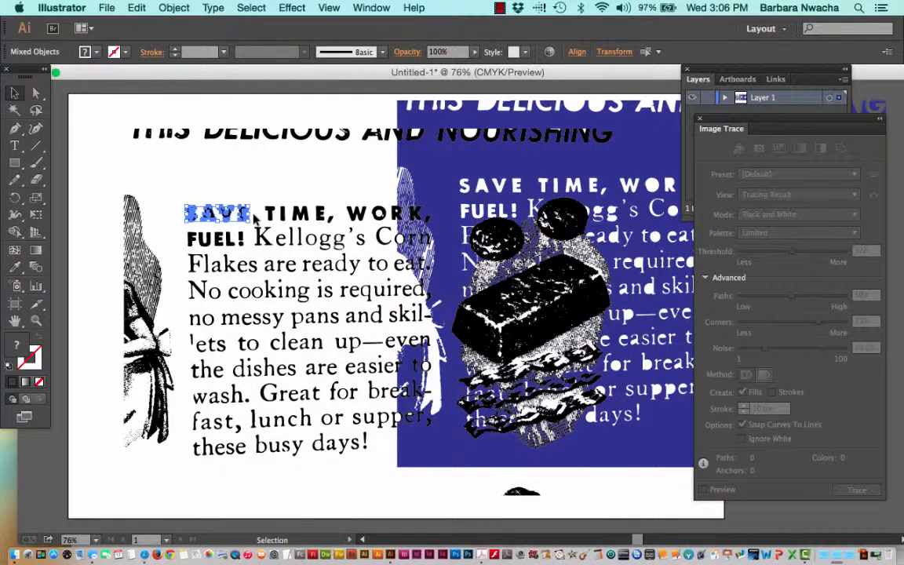
left_click(222, 186)
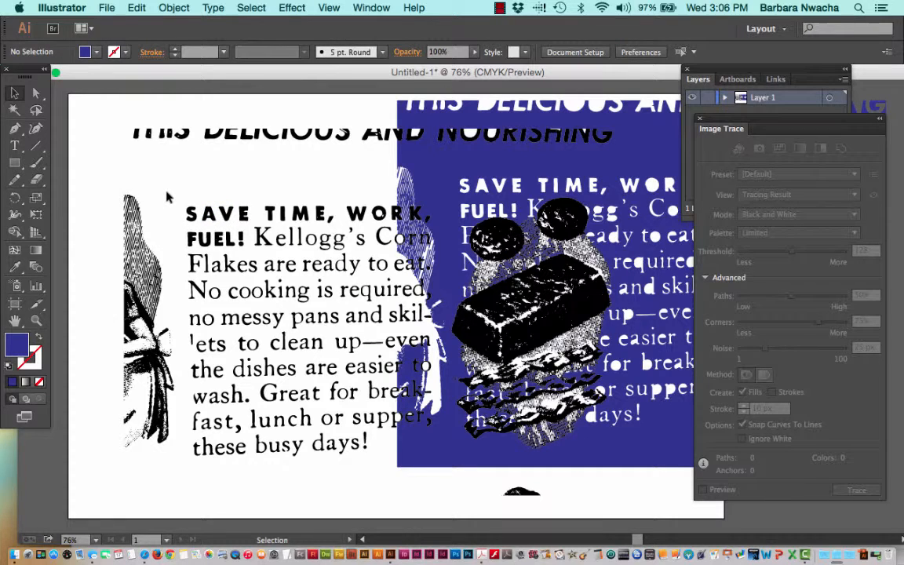
left_click_drag(167, 192, 252, 228)
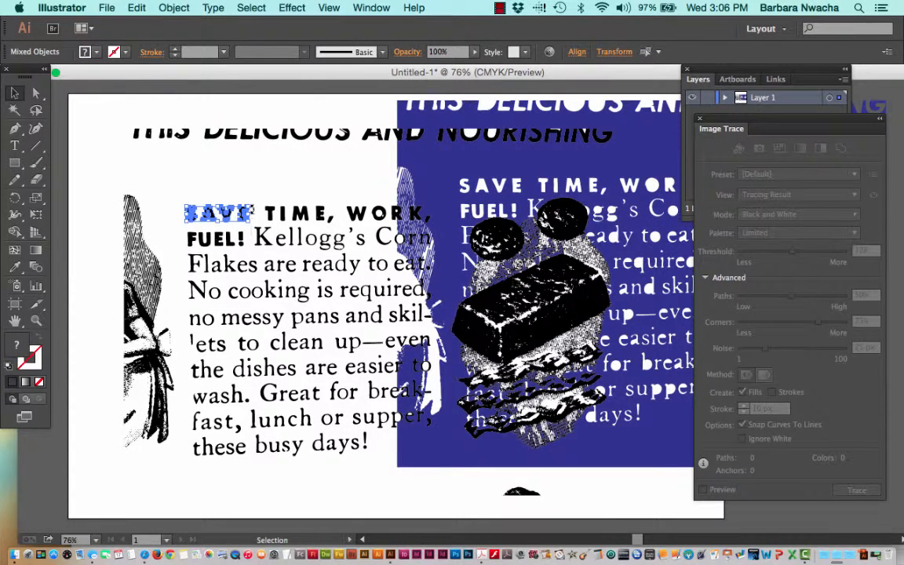
left_click_drag(247, 199, 252, 203)
left_click(250, 205, "shift")
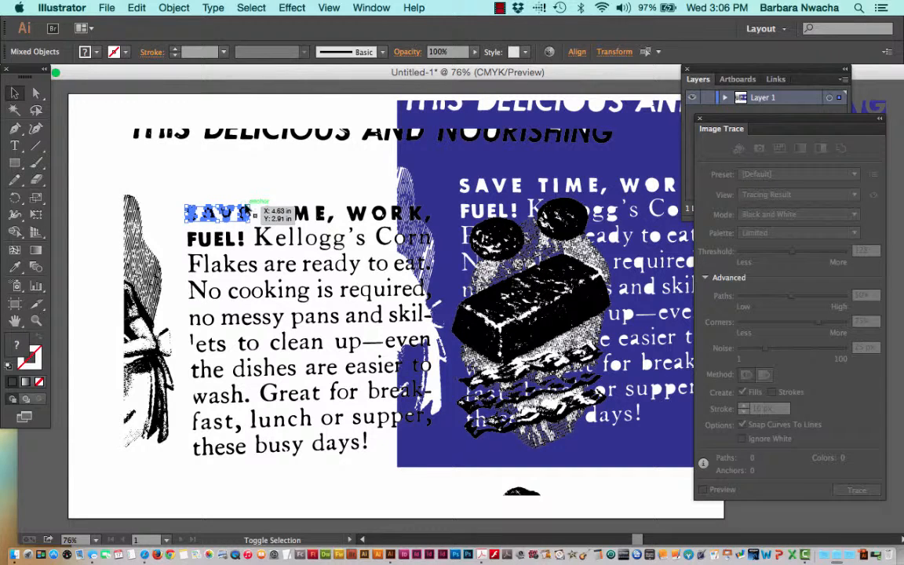
left_click_drag(250, 205, 401, 170)
left_click_drag(339, 193, 231, 188)
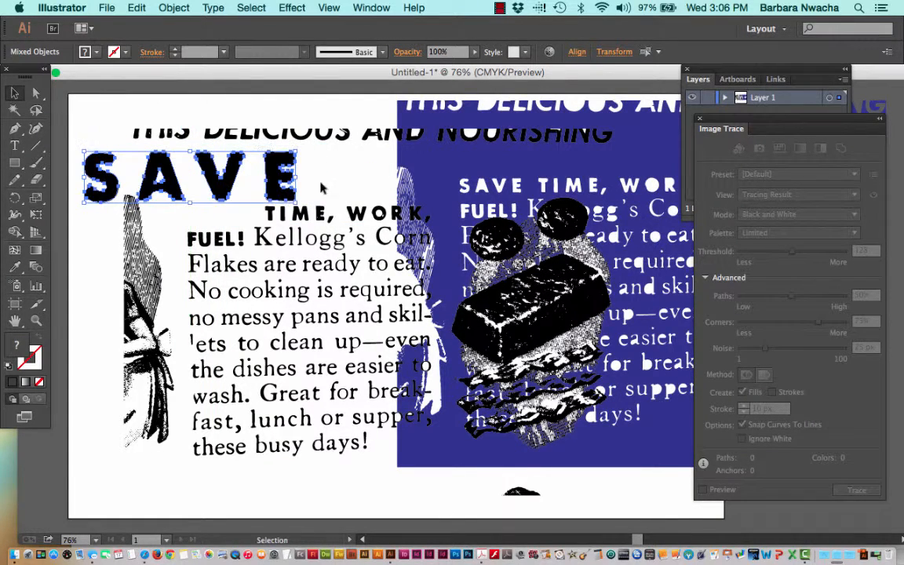
left_click(314, 161)
Delete the fragments of the figure illustration beside the paragraph text, leaving the small hatched piece under SAVE.
left_click_drag(89, 257, 179, 380)
key("Delete")
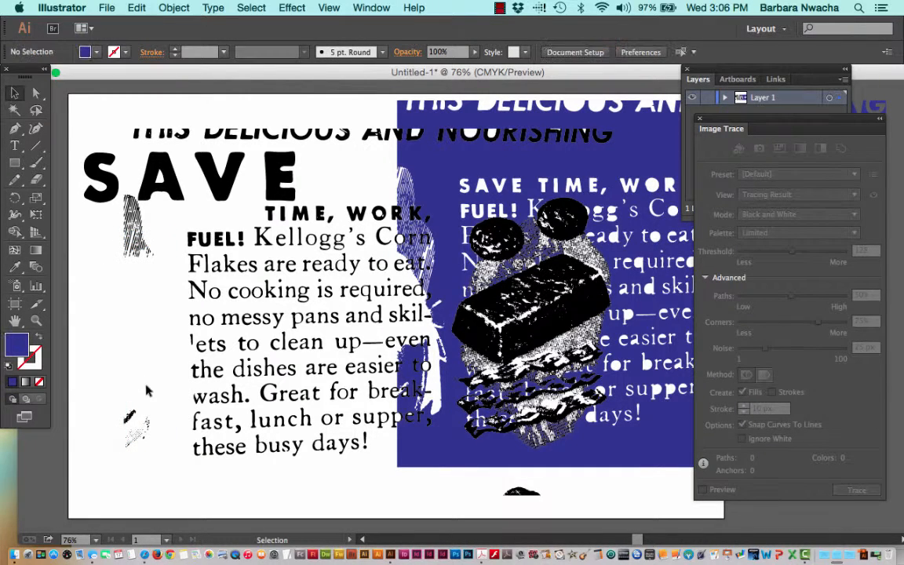
left_click_drag(86, 199, 174, 286)
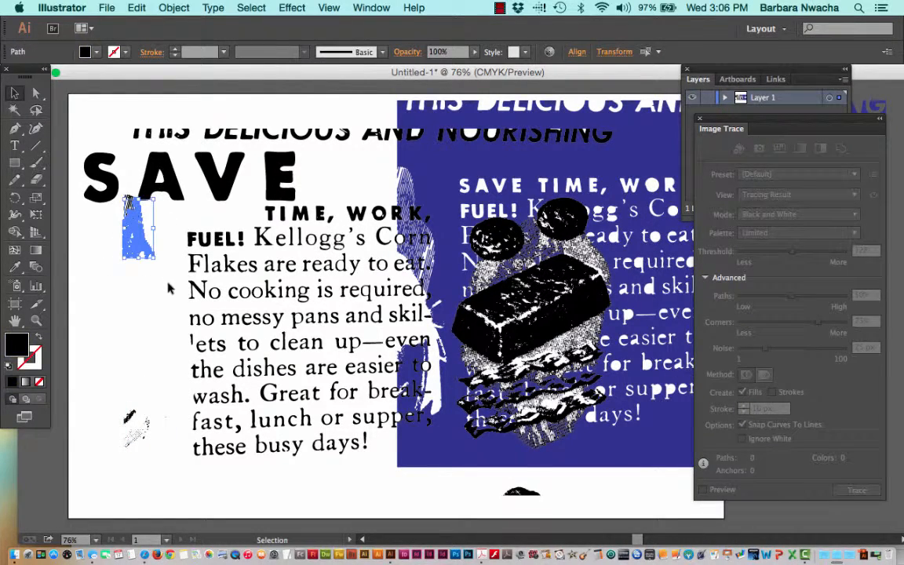
key("Delete")
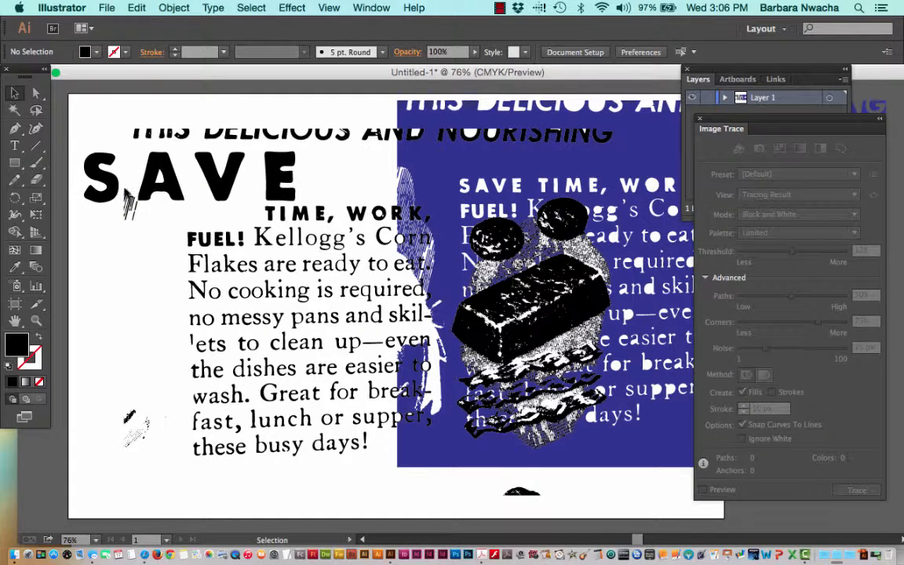
left_click_drag(112, 375, 158, 465)
key("Delete")
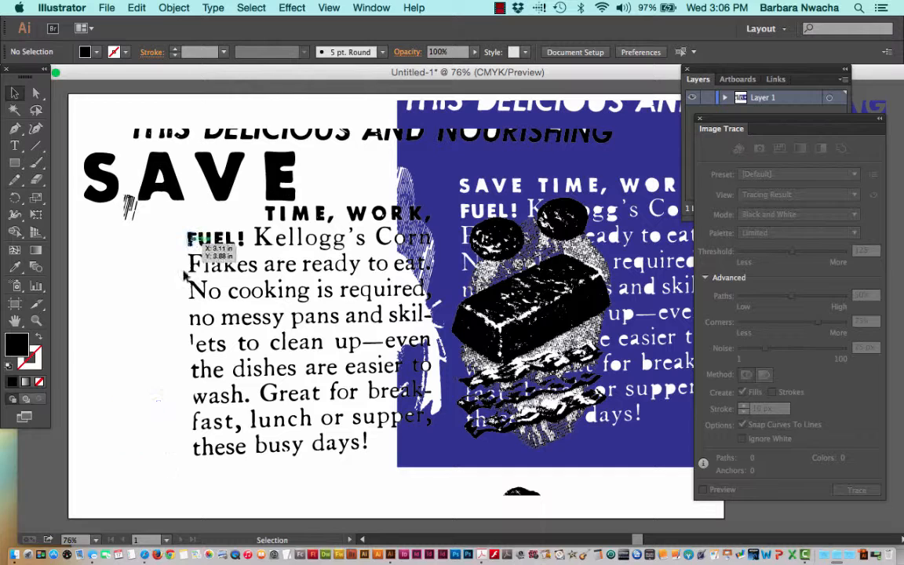
Try to delete the paragraph text together with the overlapping blue shape, and undo the deletion.
mouse_move(169, 226)
left_mouse_down()
mouse_move(330, 343)
mouse_move(395, 444)
left_mouse_up()
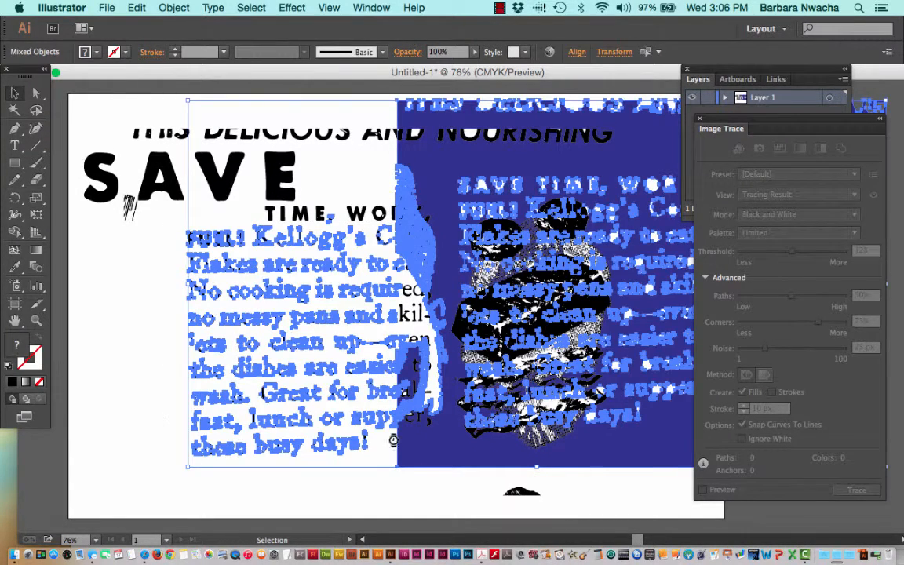
key("Delete")
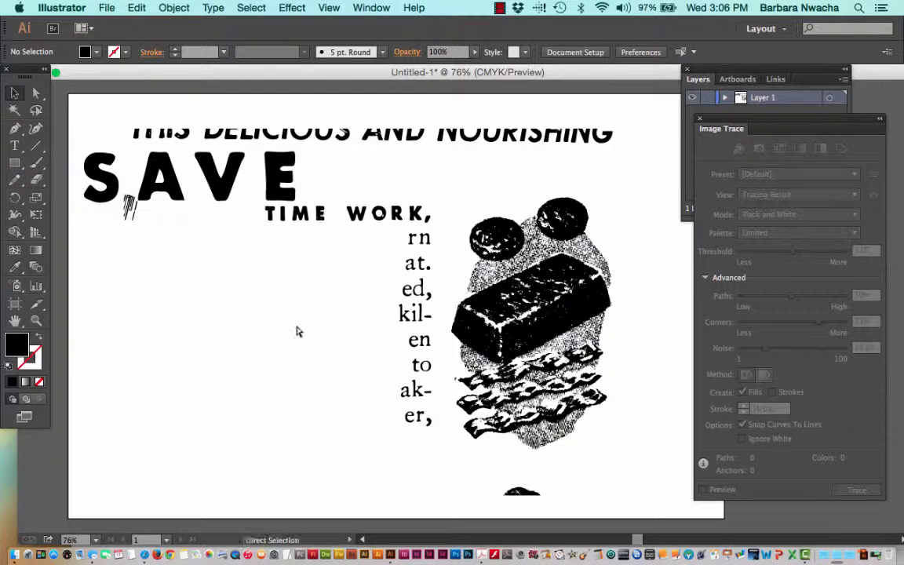
key("super+z")
key("Delete")
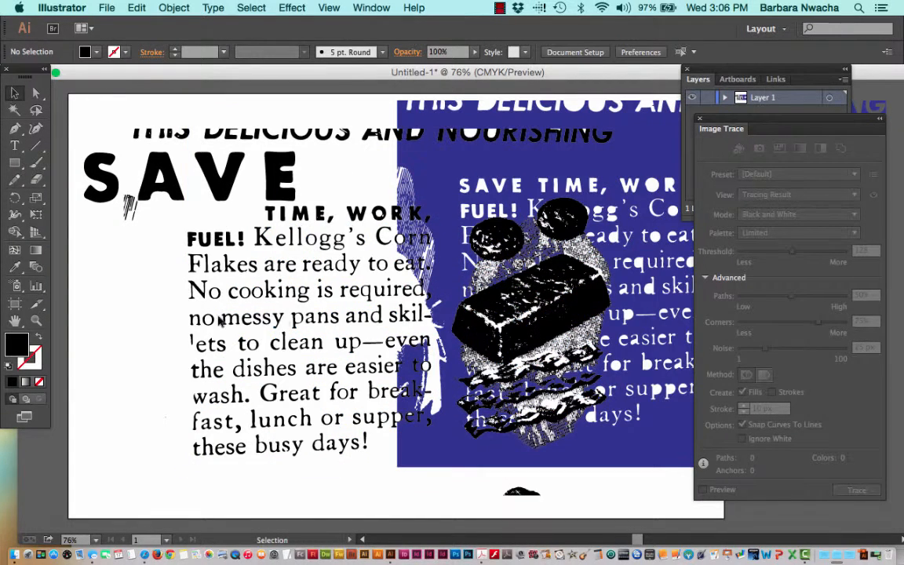
Delete most of the paragraph text and headline lettering that lies outside the blue shape, keeping the enlarged SAVE.
left_click_drag(163, 230, 317, 485)
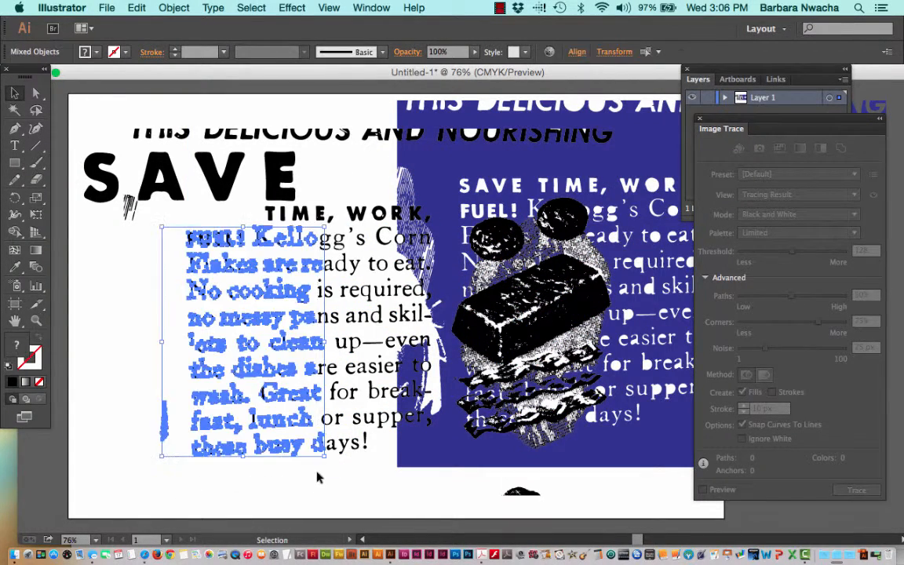
key("Delete")
left_click(281, 213)
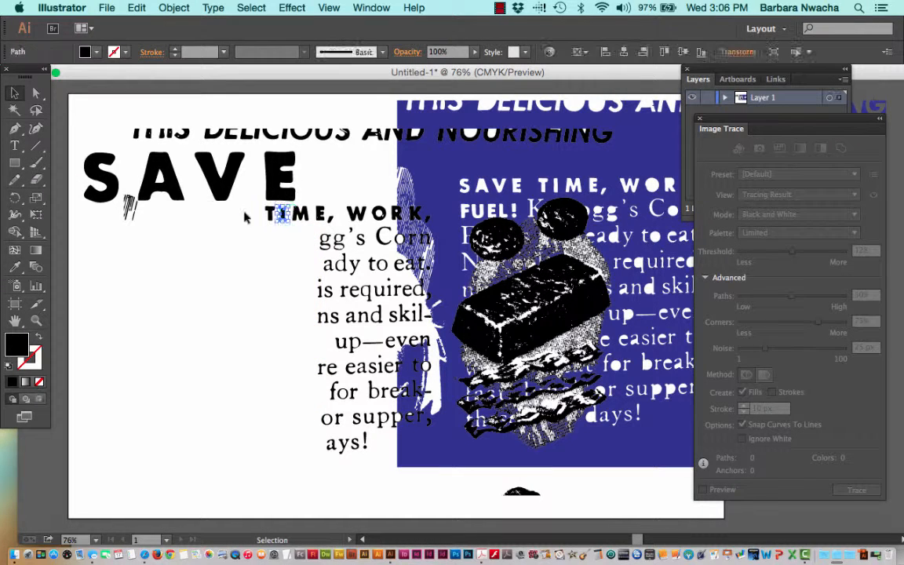
mouse_move(244, 214)
left_mouse_down()
mouse_move(359, 369)
mouse_move(369, 463)
left_mouse_up()
key("Delete")
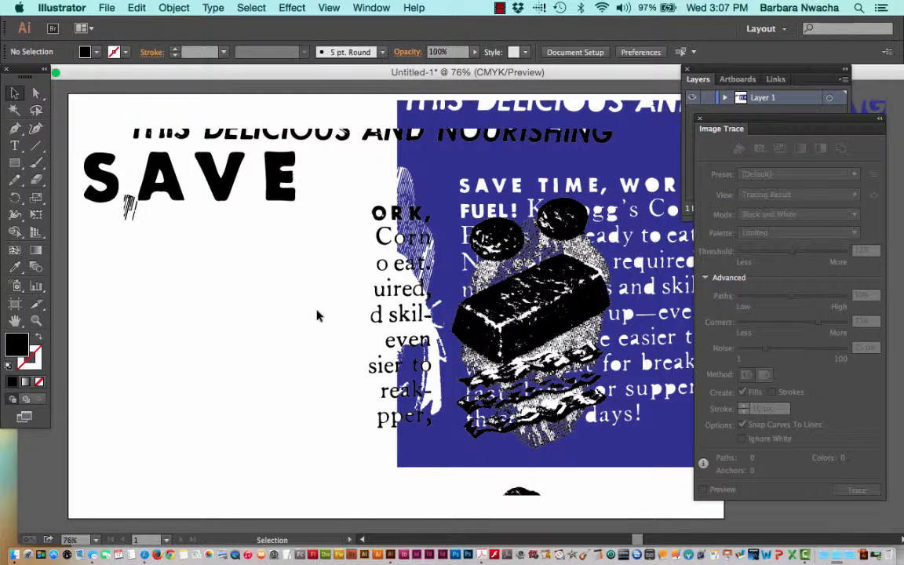
mouse_move(99, 116)
left_mouse_down()
mouse_move(346, 126)
mouse_move(379, 146)
left_mouse_up()
key("Delete")
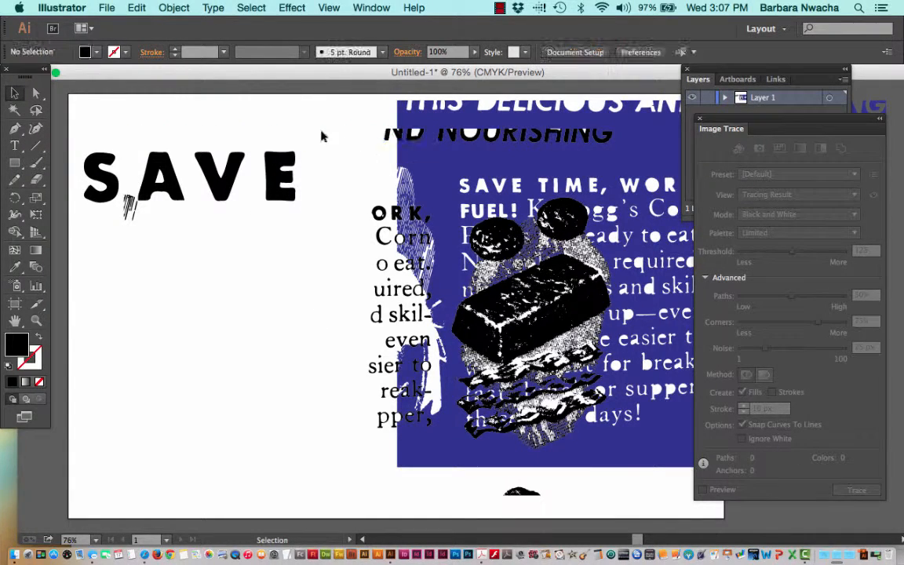
Fill the letter A in SAVE with the green swatch C=90 M=30 Y=95 K=30.
left_click(35, 320)
left_click(193, 217)
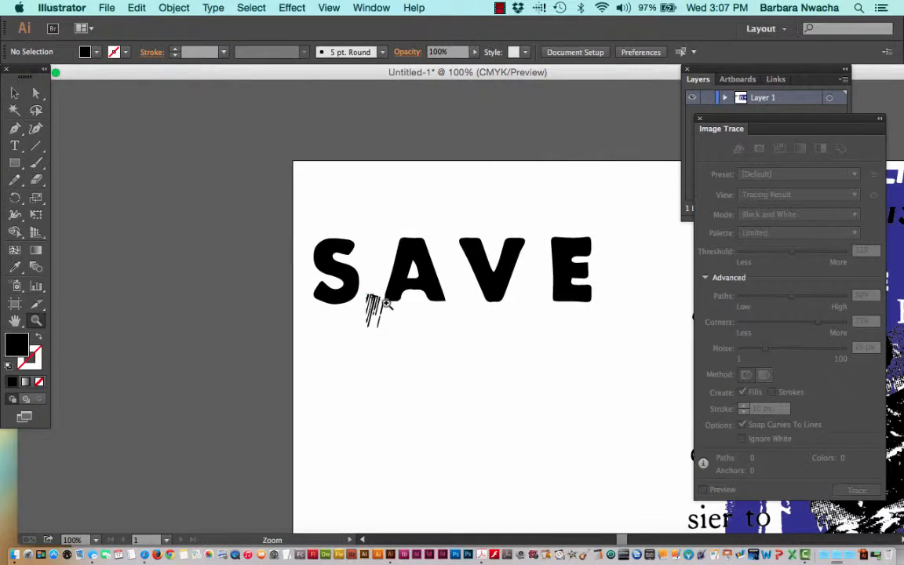
scroll(388, 306, "right", 3)
scroll(389, 306, "down", 2)
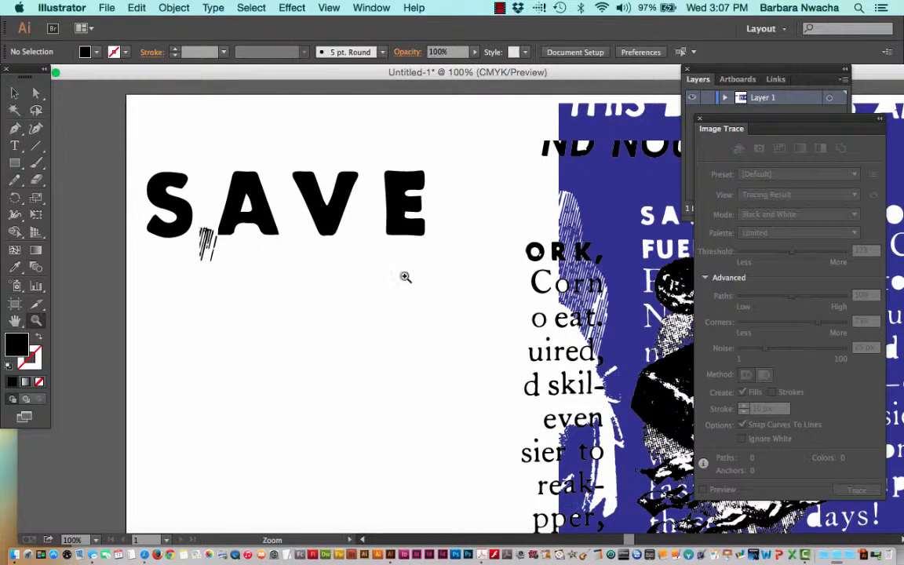
left_click(15, 94)
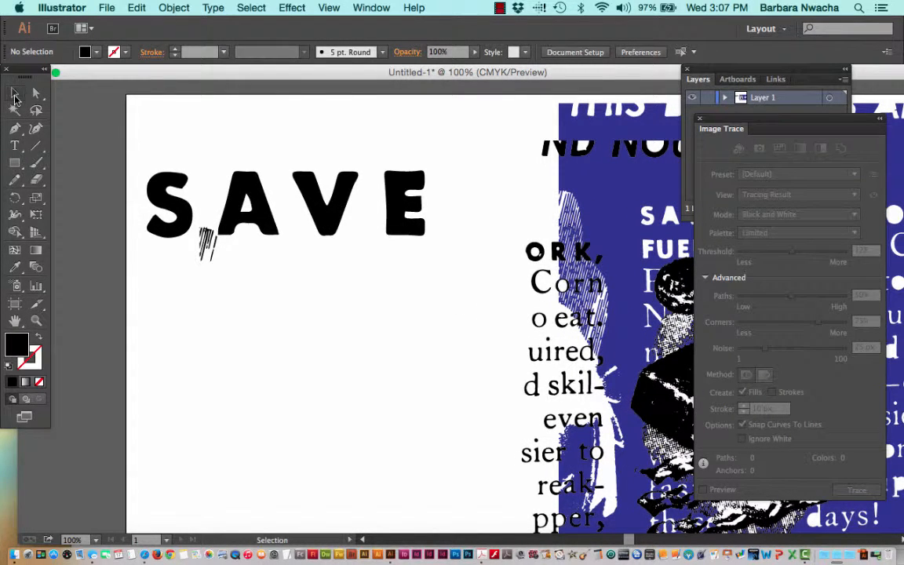
left_click(228, 180)
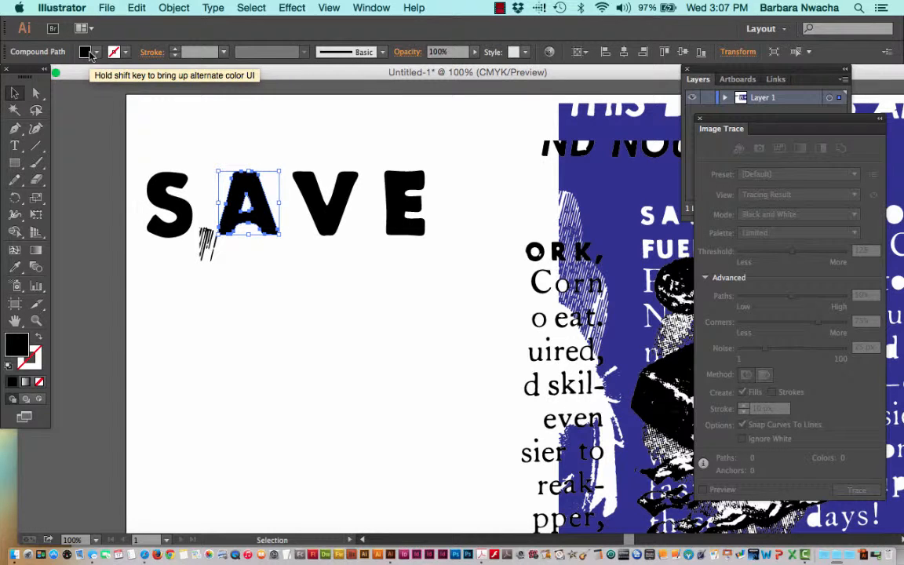
left_click(96, 54)
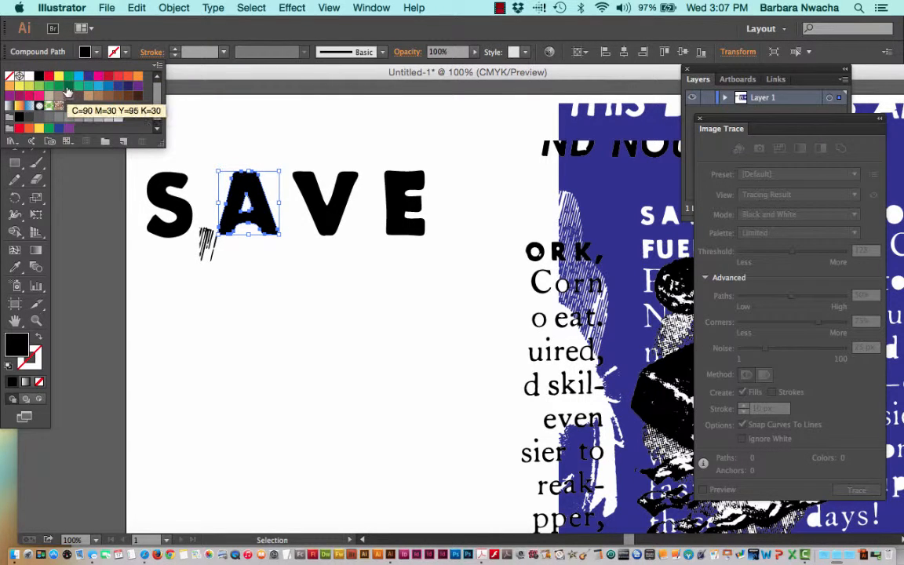
left_click(69, 85)
left_click(229, 143)
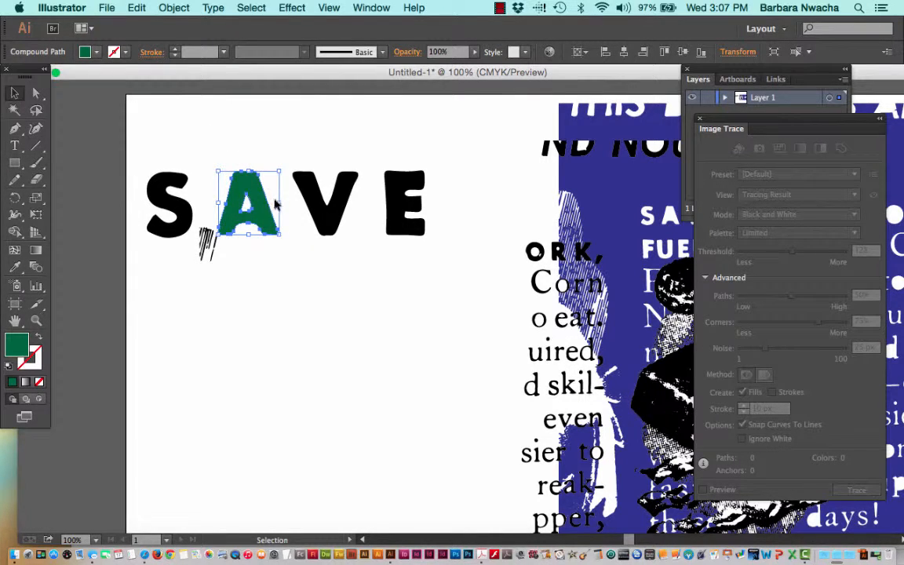
left_click(297, 140)
Fill the small triangular shape inside the letter A with the red swatch C=15 M=100 Y=90 K=10.
left_click(246, 204)
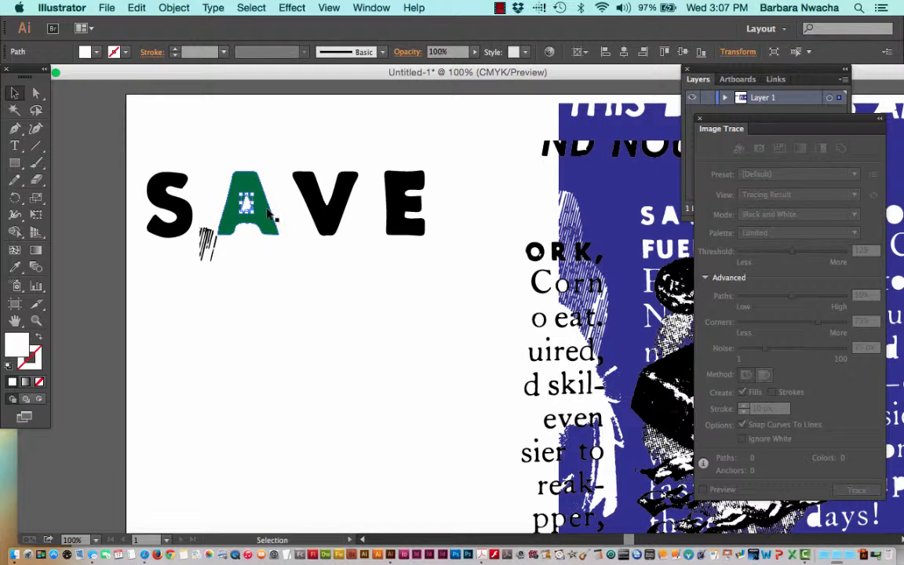
left_click(97, 54)
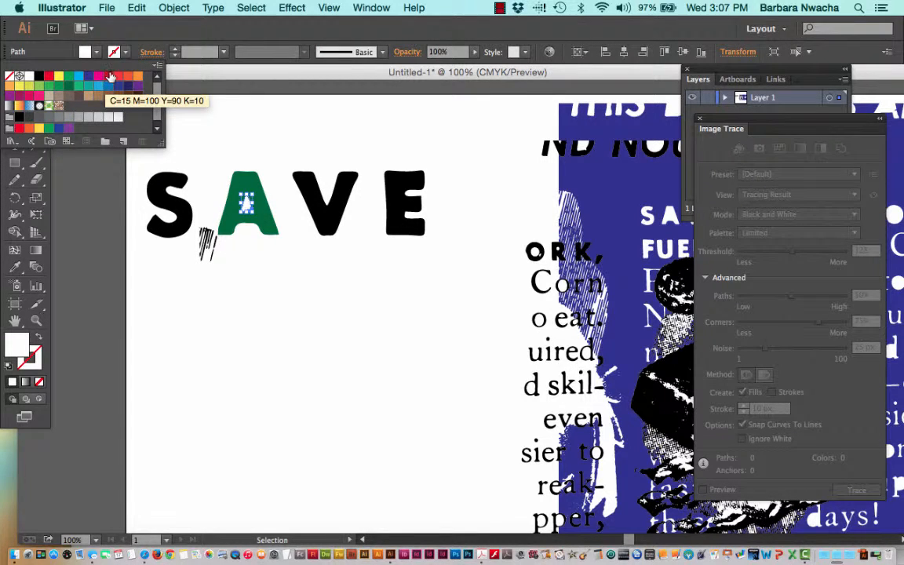
left_click(108, 76)
left_click(219, 140)
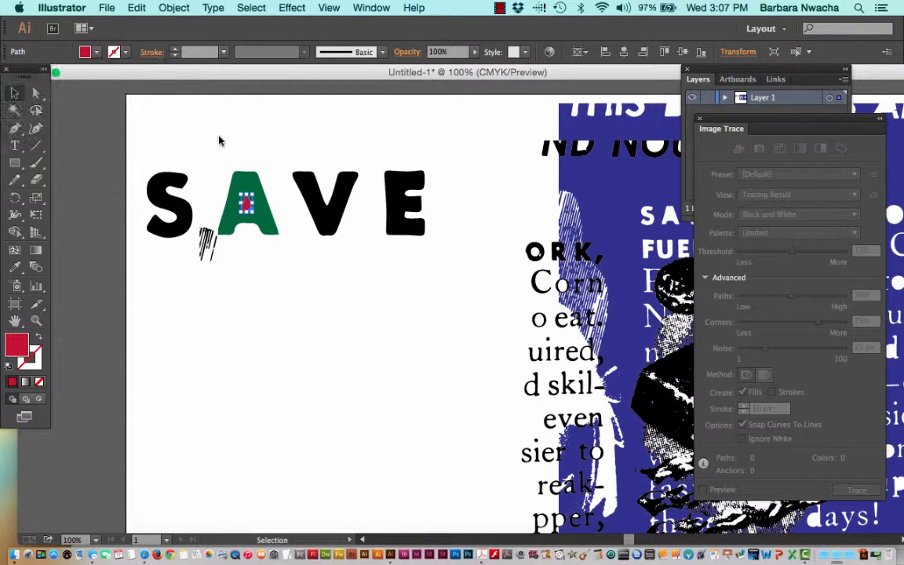
Move the black letter S in SAVE up and toward the green A so that the two letters overlap.
left_click(268, 161)
left_click(314, 202)
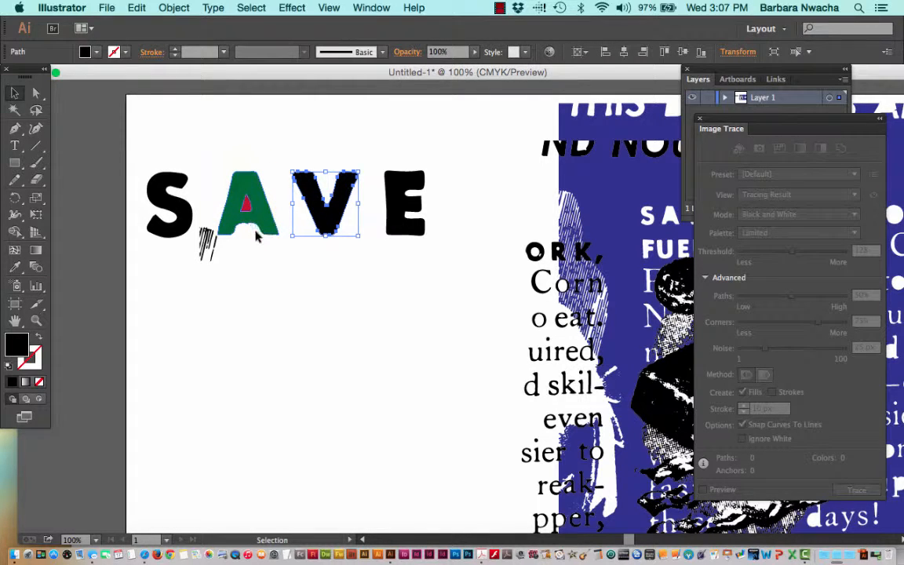
left_click(36, 321)
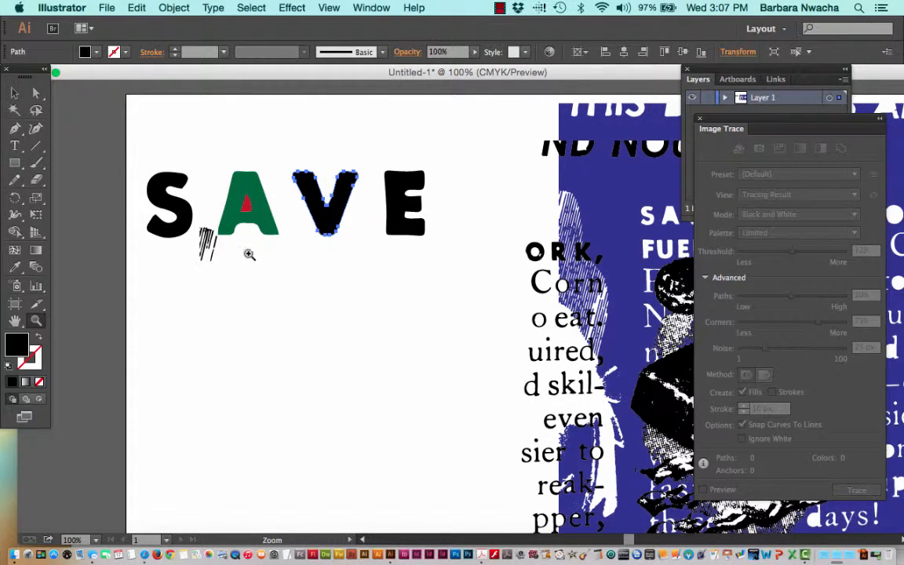
left_click(269, 226)
scroll(418, 306, "right", 3)
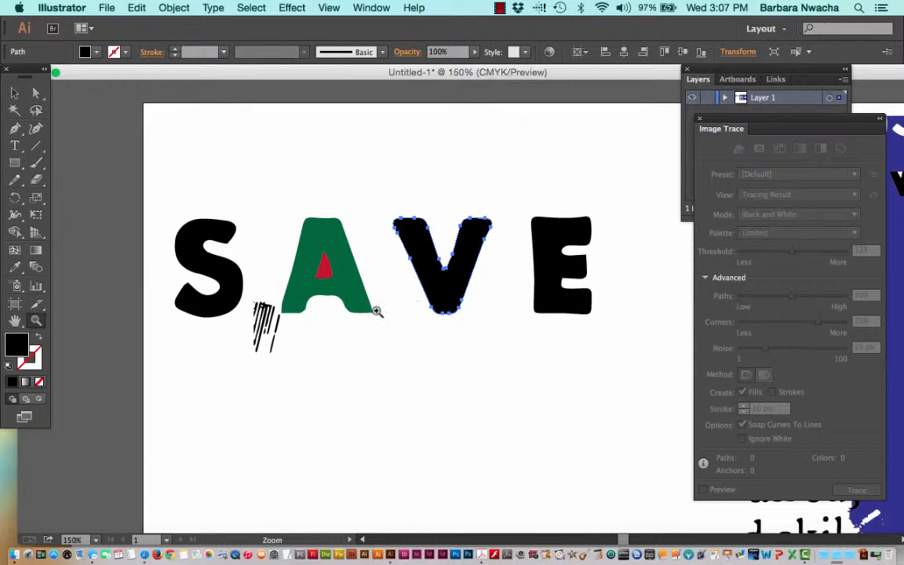
left_click(13, 92)
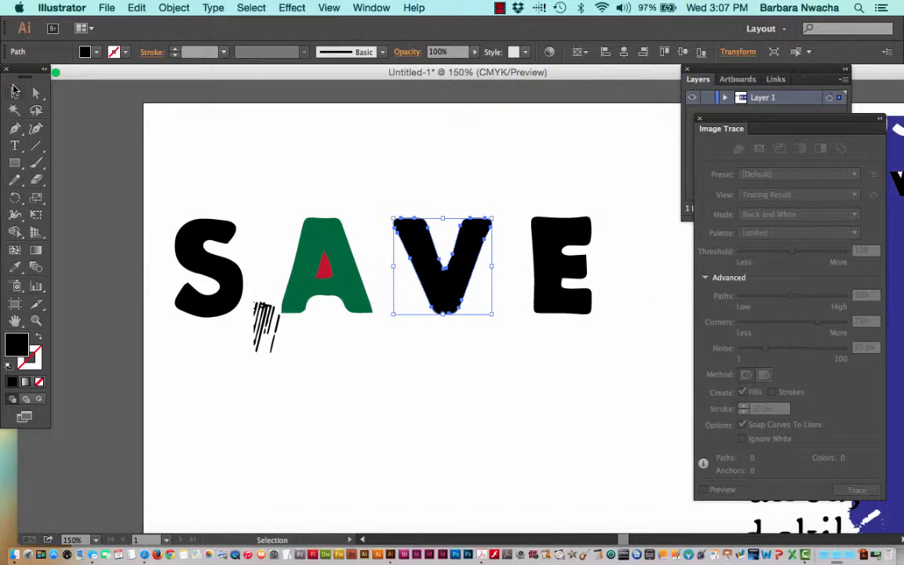
left_click_drag(201, 256, 270, 226)
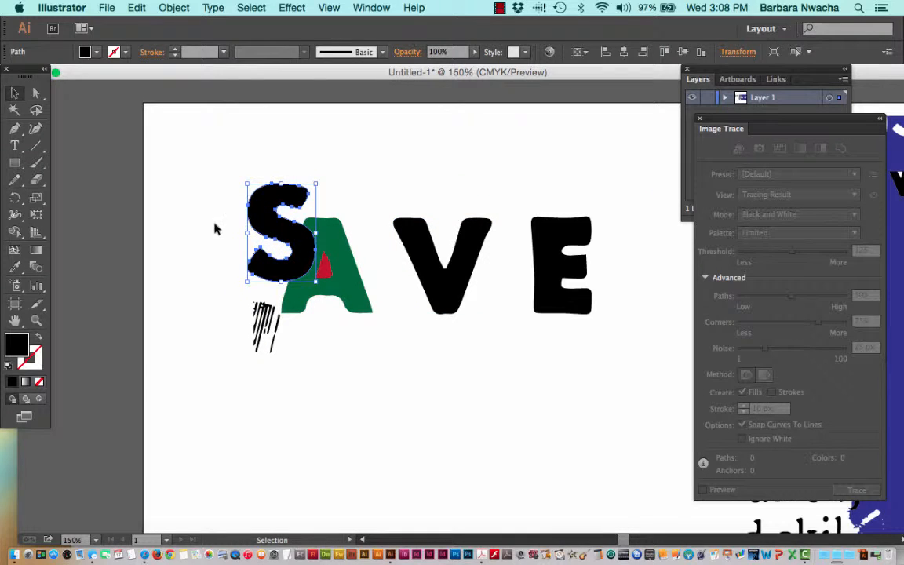
left_click(216, 228)
left_click(294, 243)
Close the Image Trace panel and look through the individual paths listed inside Layer 1.
mouse_move(714, 119)
left_mouse_down()
mouse_move(732, 138)
mouse_move(716, 141)
left_mouse_up()
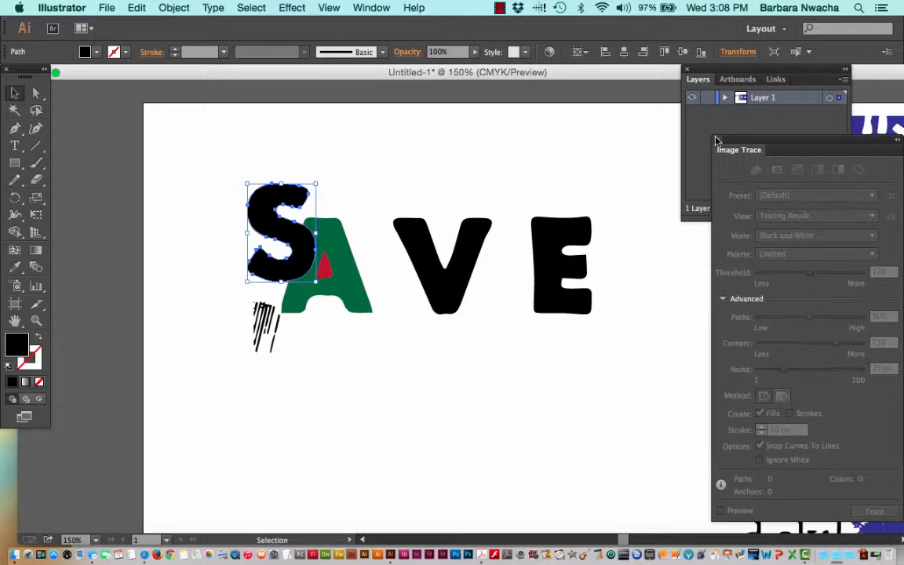
left_click(719, 143)
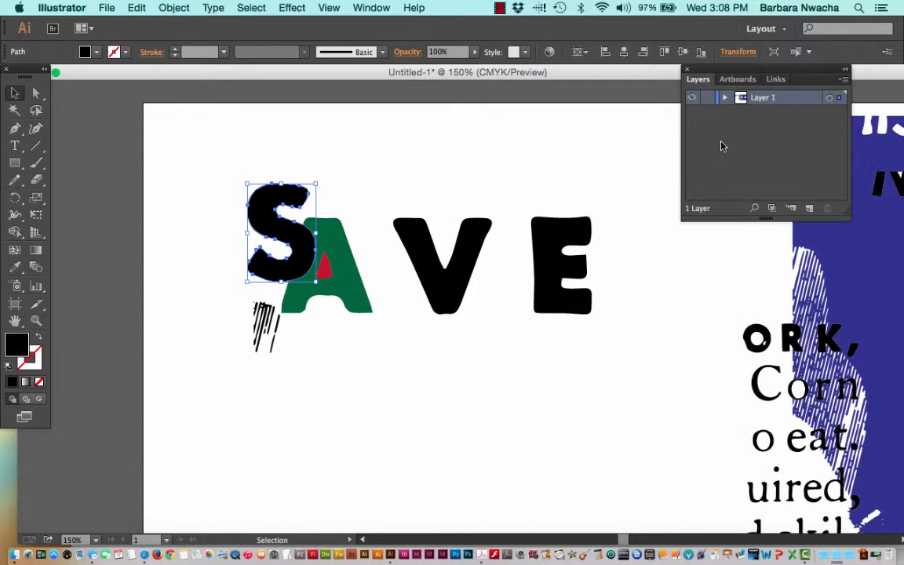
left_click(725, 99)
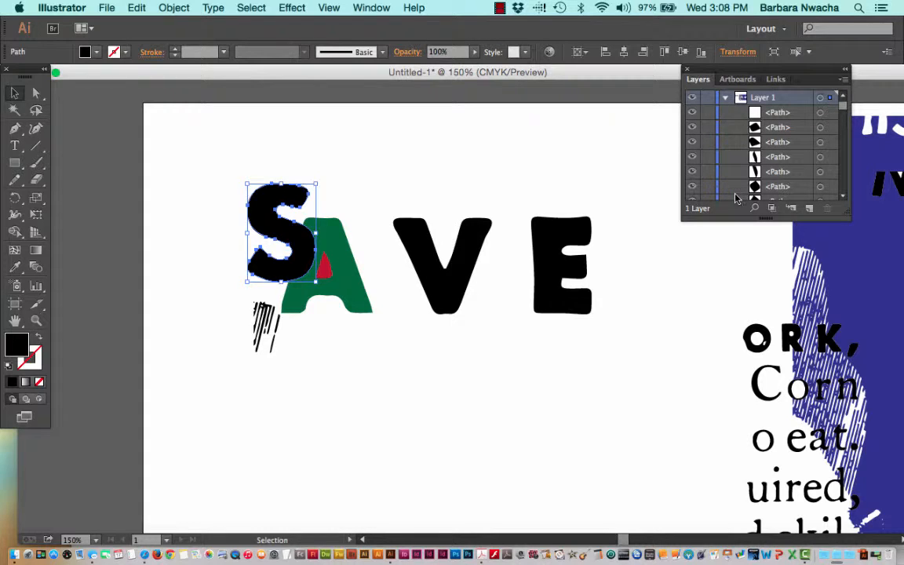
scroll(737, 180, "down", 5)
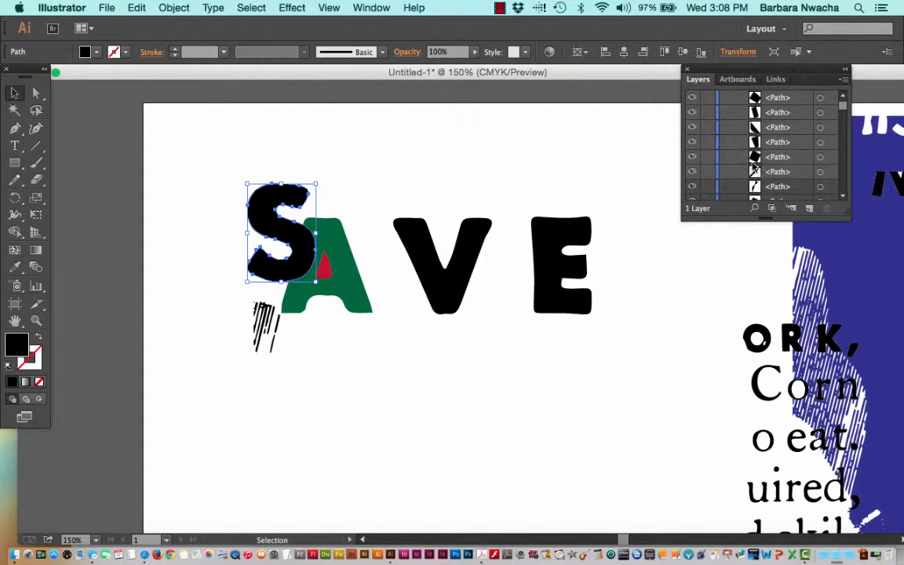
scroll(753, 166, "up", 5)
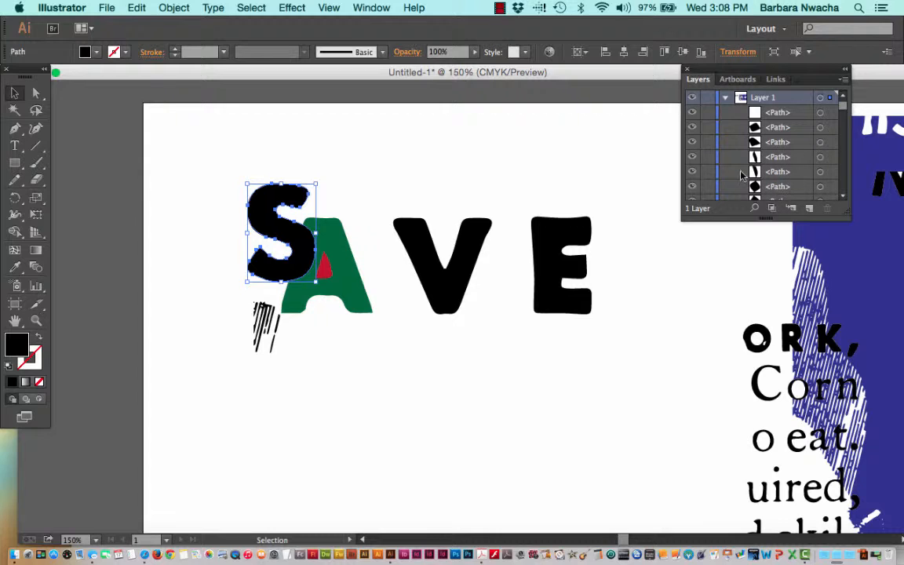
left_click(725, 99)
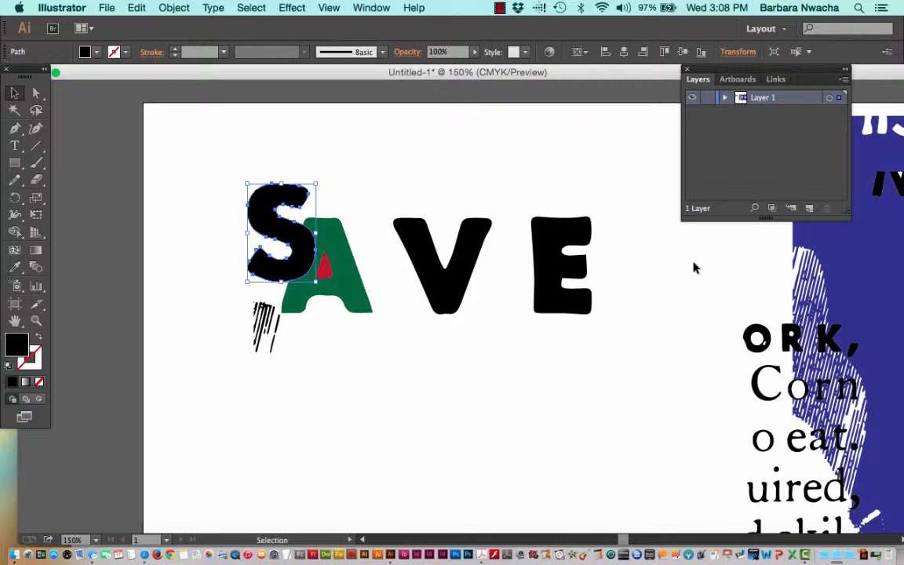
Send the black letter S backward one level in the stacking order.
left_click(354, 191)
left_click_drag(240, 174, 341, 265)
left_click(366, 352)
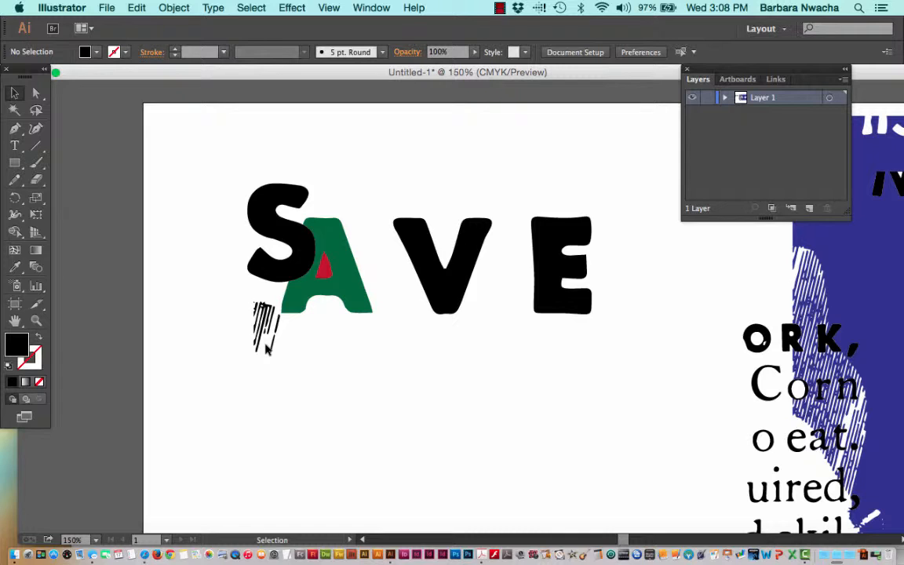
left_click(280, 204)
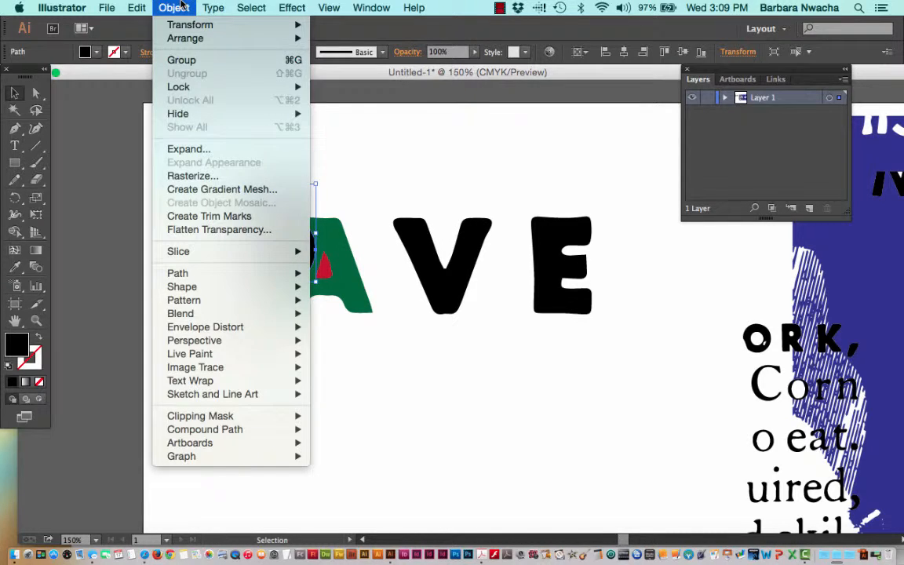
mouse_move(188, 40)
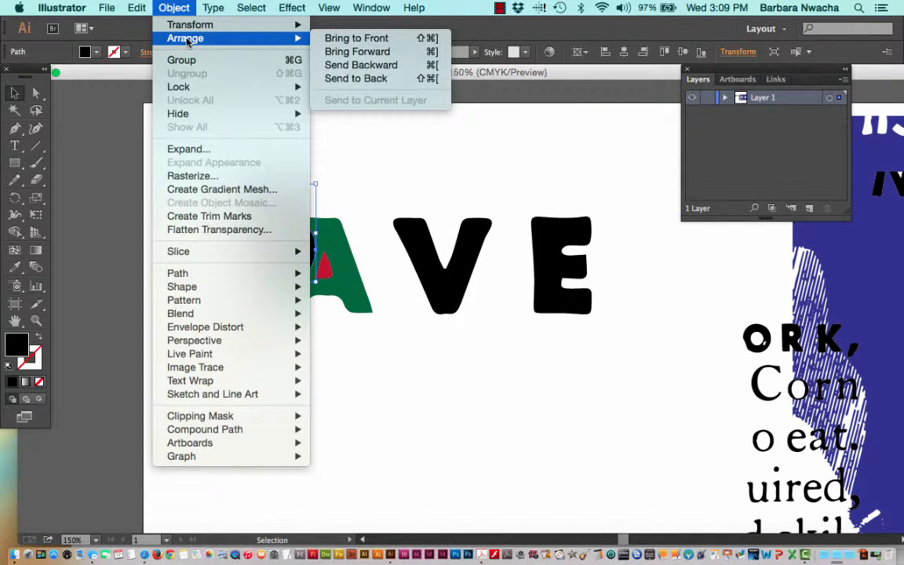
left_click(363, 66)
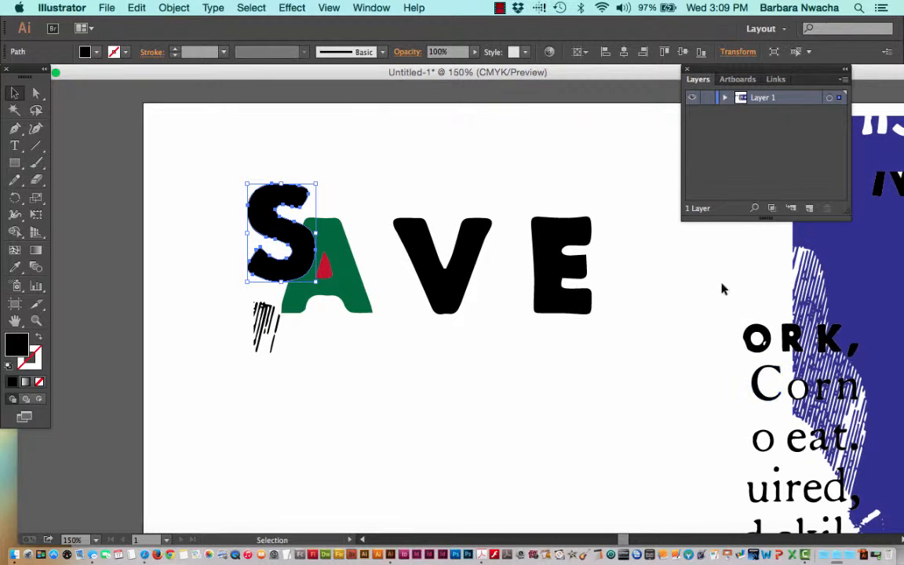
Delete the blue shape together with the hatched artwork and paragraph text overlapping its edge.
left_click_drag(696, 252, 873, 531)
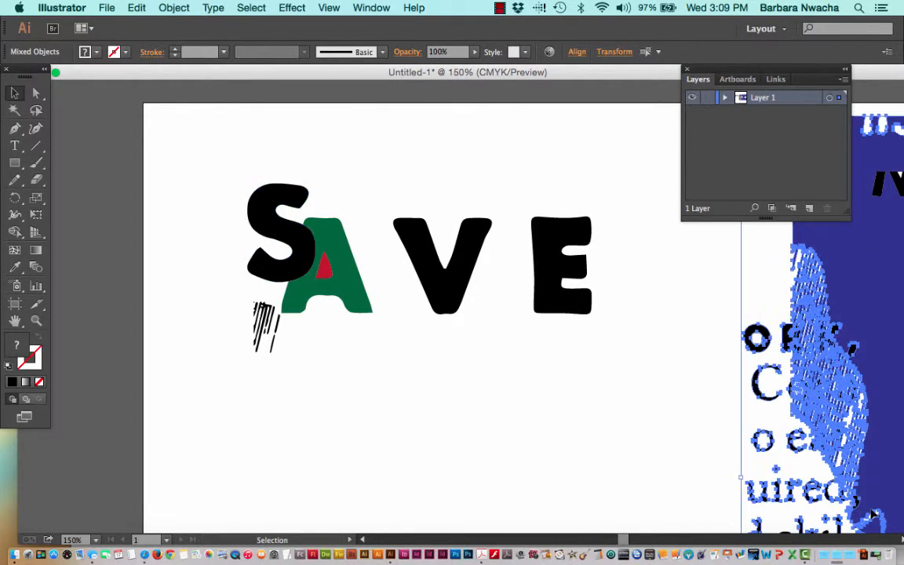
key("Delete")
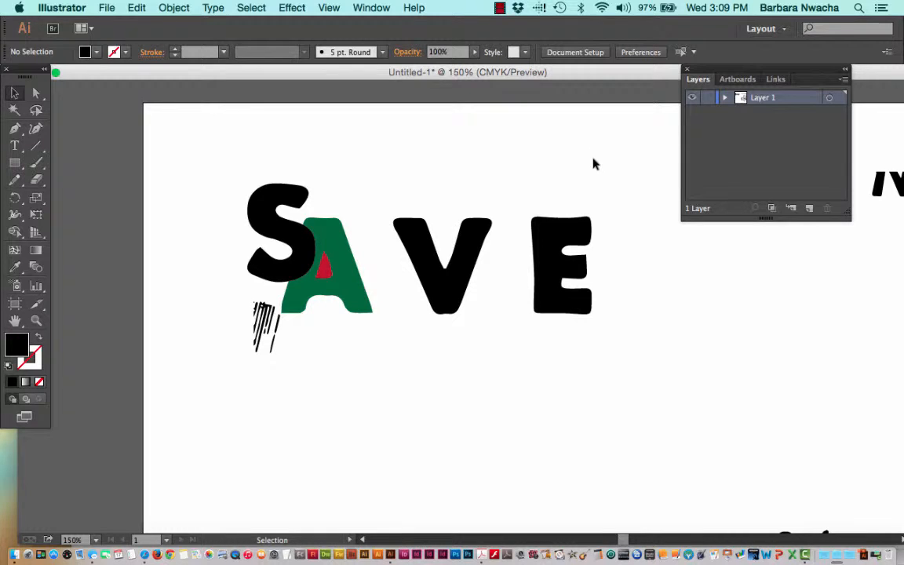
Send the black letter S to the back of the stacking order, behind the green A.
left_click(253, 196)
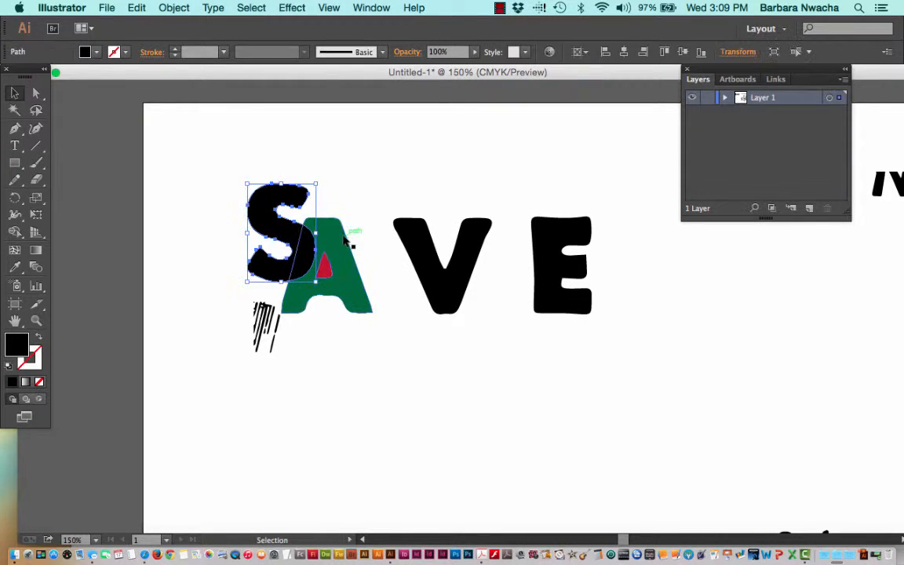
left_click(335, 248)
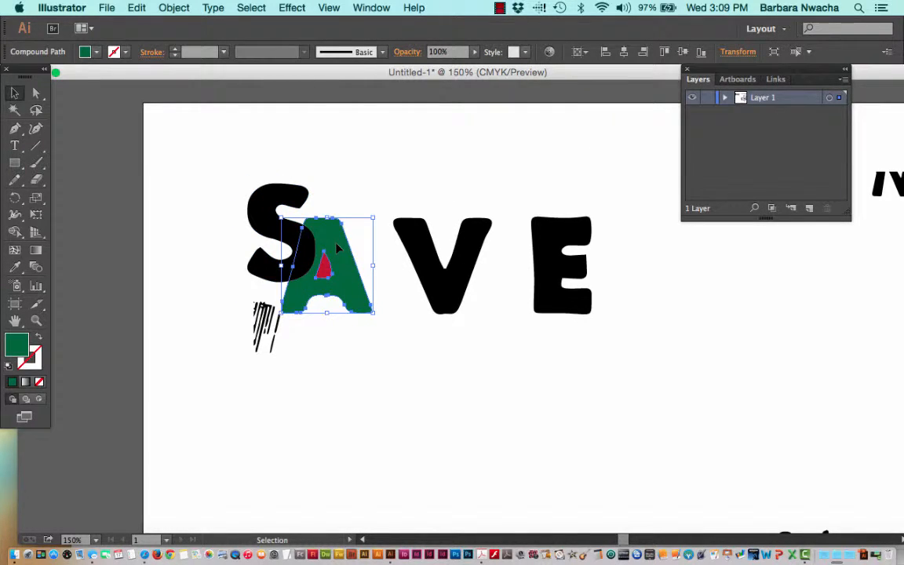
left_click(250, 192)
key("super+shift+bracketright")
left_click(168, 7)
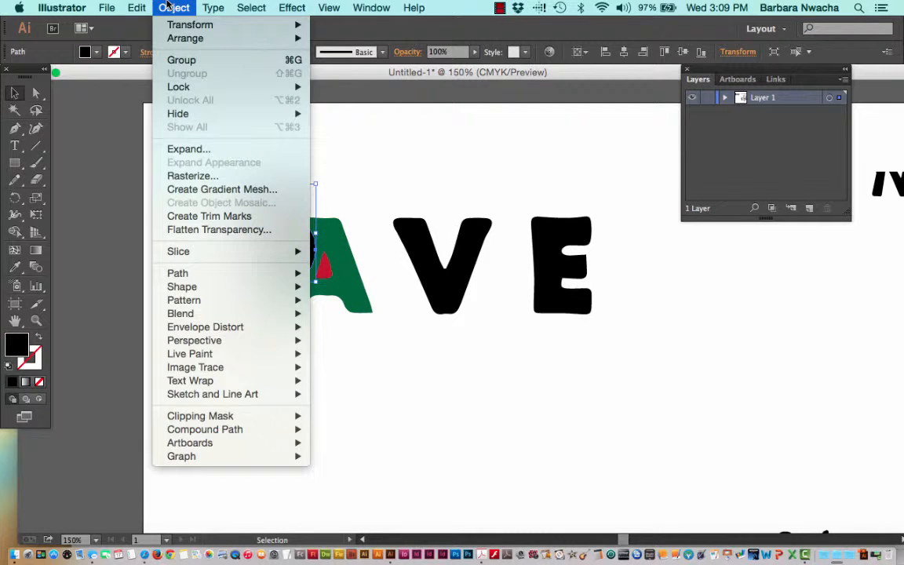
mouse_move(190, 39)
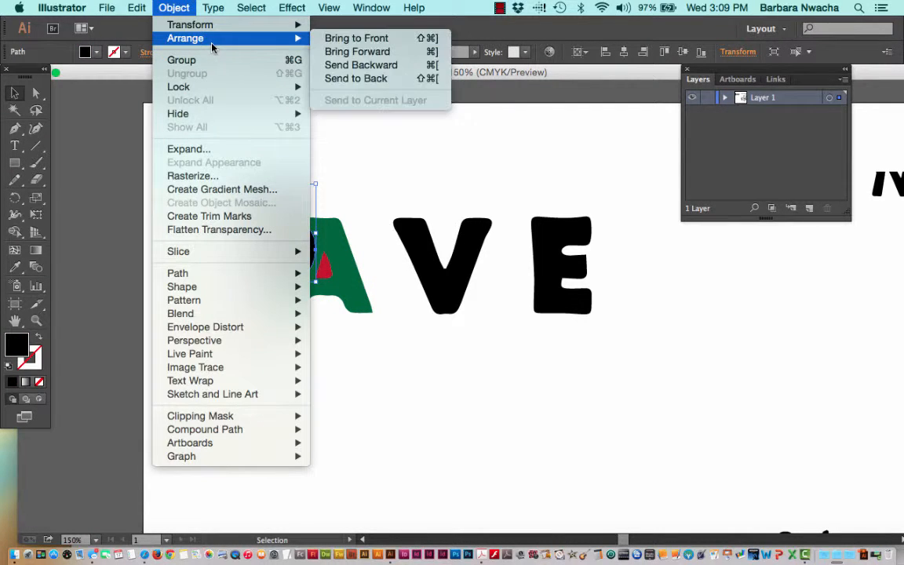
left_click(355, 78)
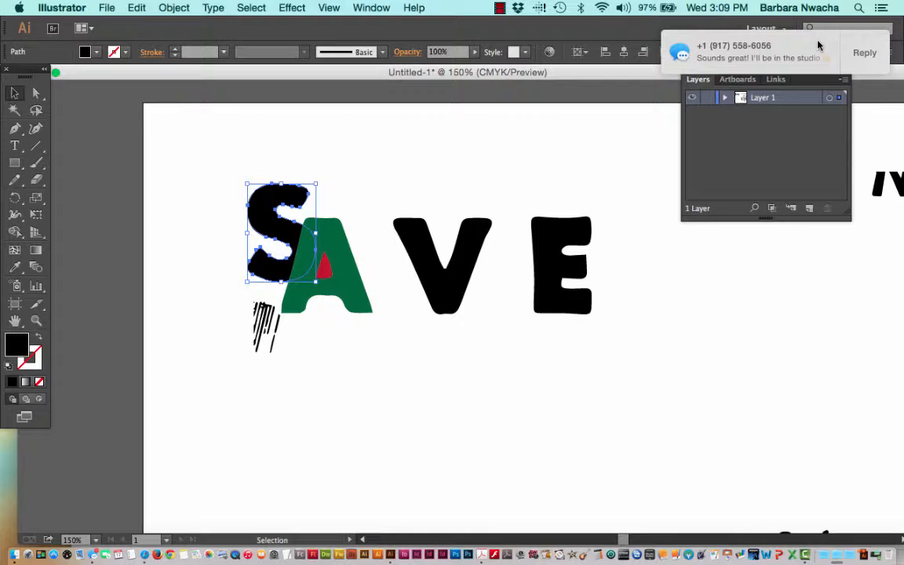
left_click(864, 53)
left_click(721, 112)
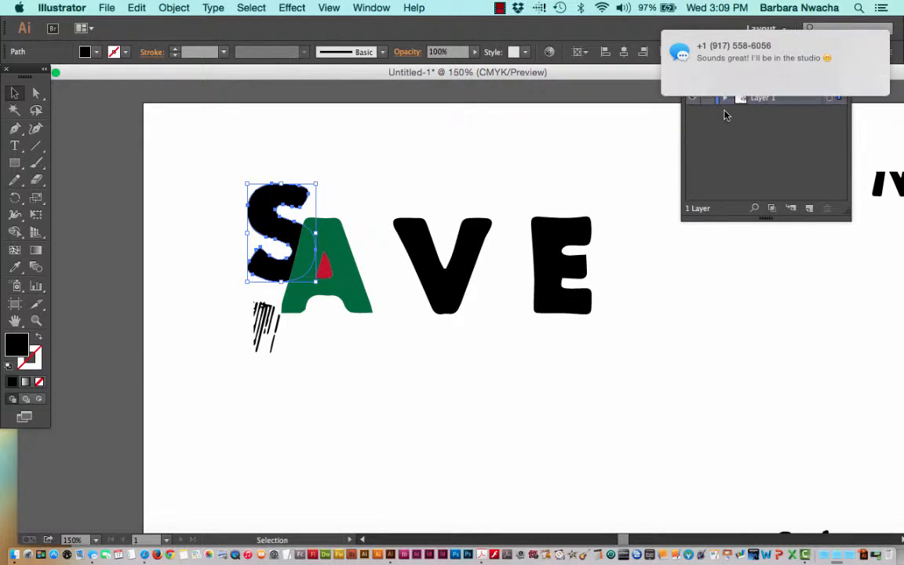
left_click(174, 7)
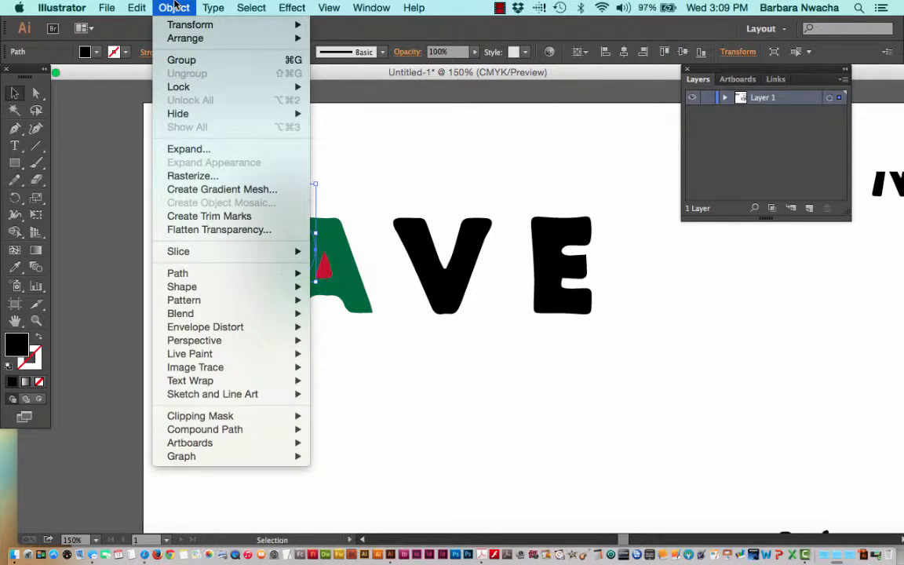
mouse_move(179, 34)
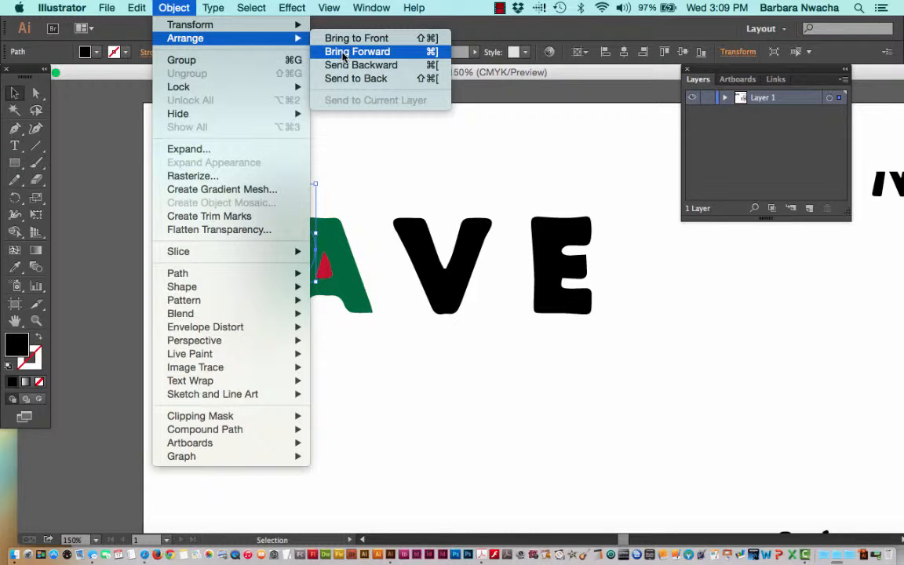
left_click(353, 79)
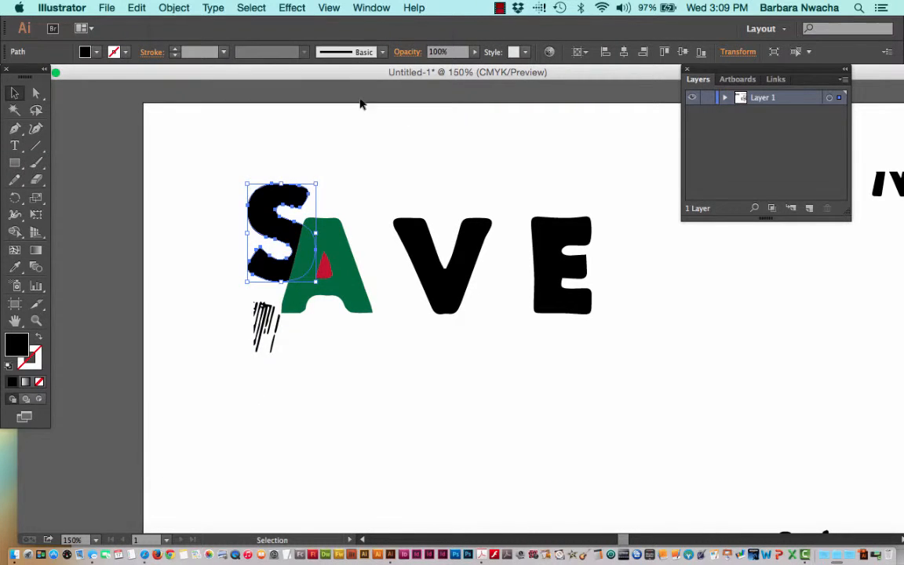
left_click(363, 181)
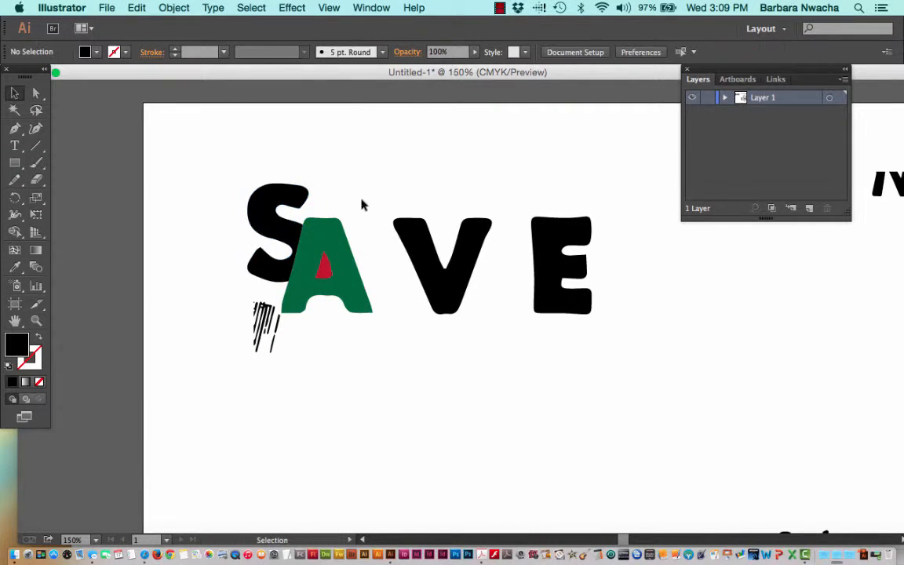
Send the red triangular shape inside the green A to the back of the stacking order.
left_click(308, 251)
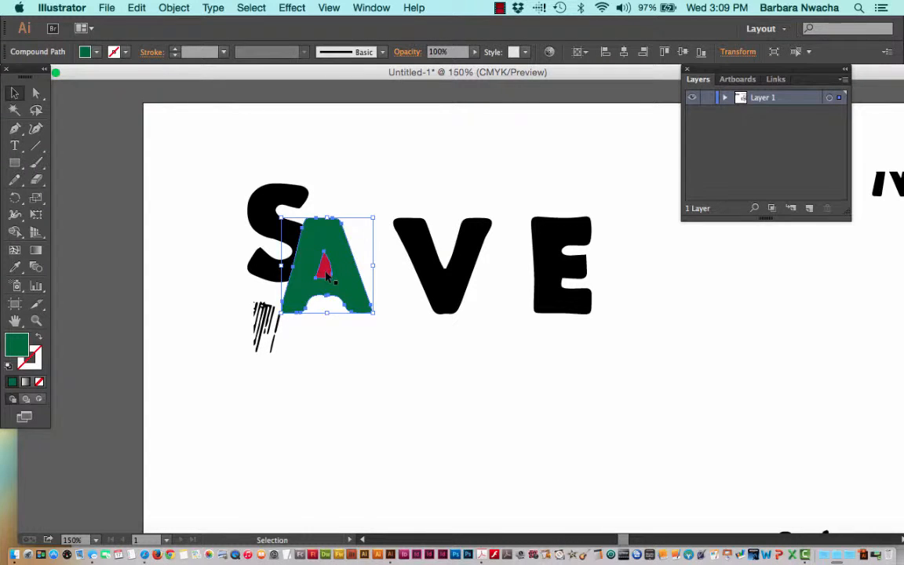
left_click(325, 272)
left_click(185, 7)
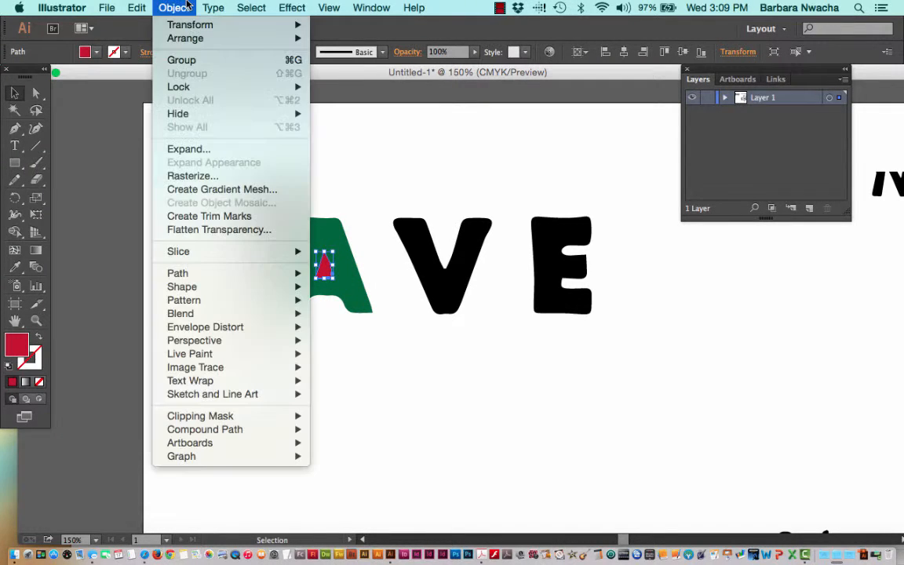
mouse_move(185, 37)
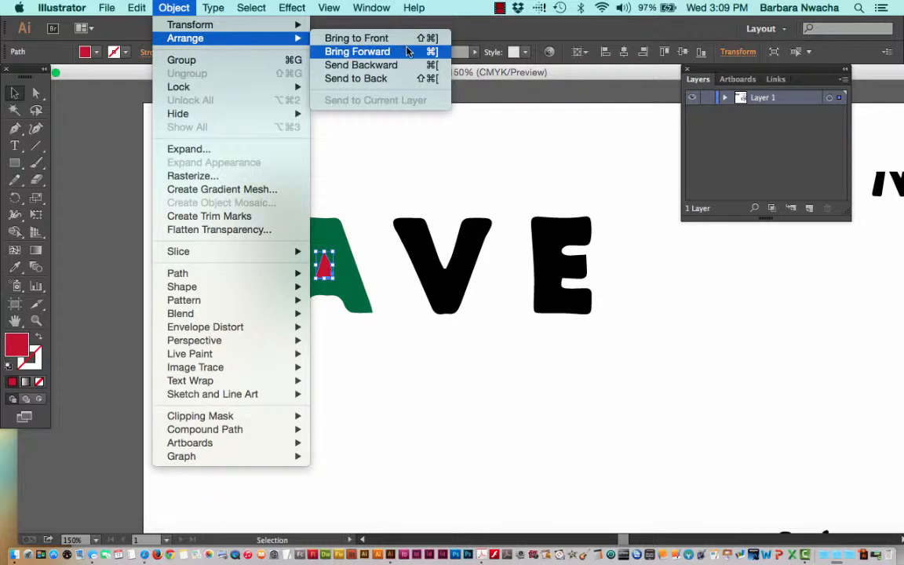
left_click(407, 80)
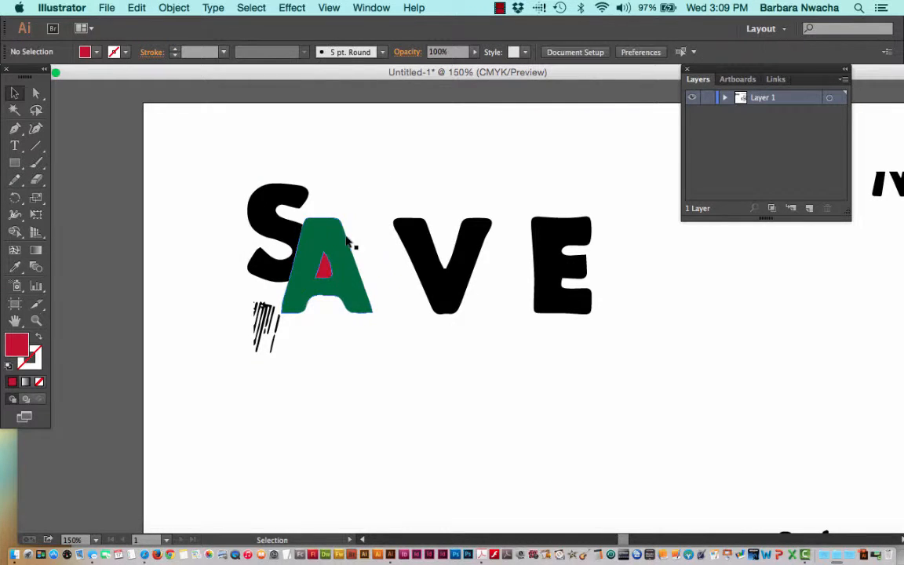
left_click(322, 266)
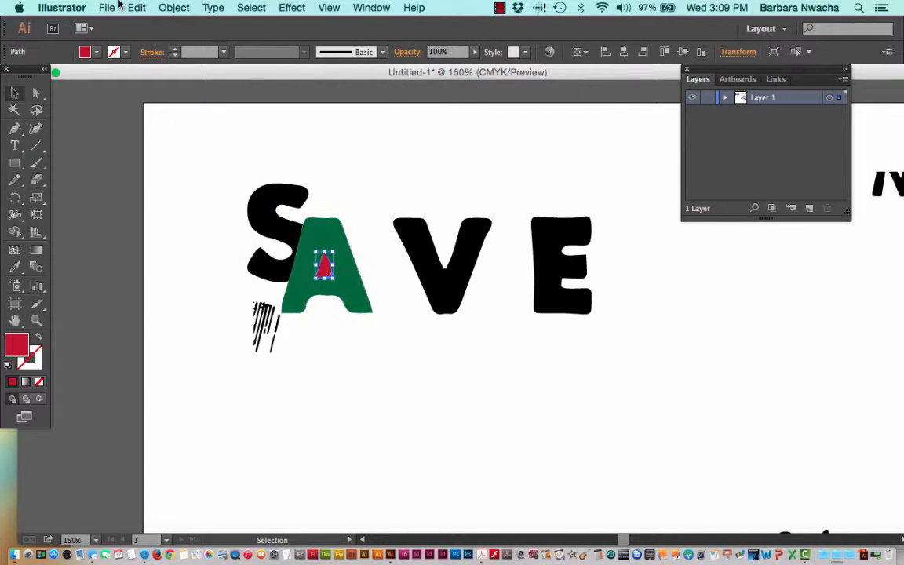
left_click(174, 7)
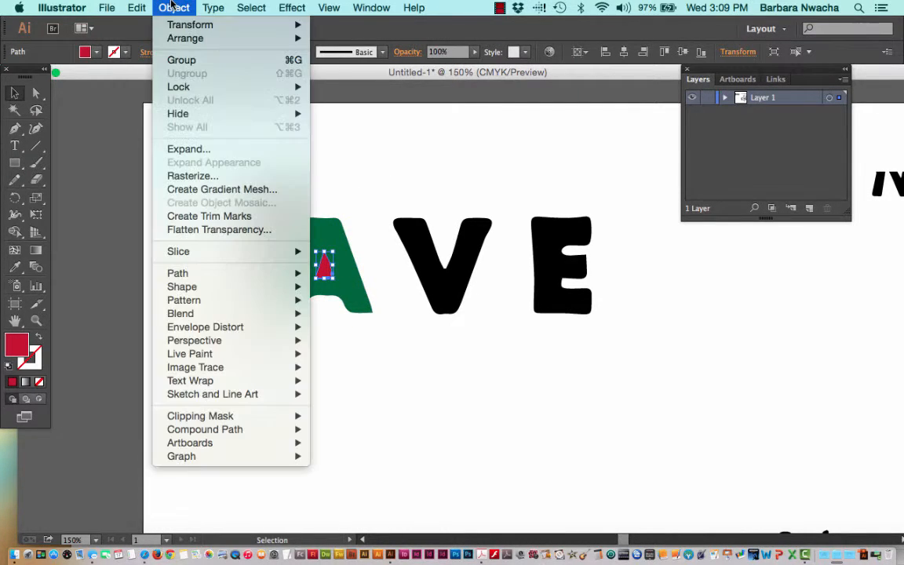
mouse_move(185, 38)
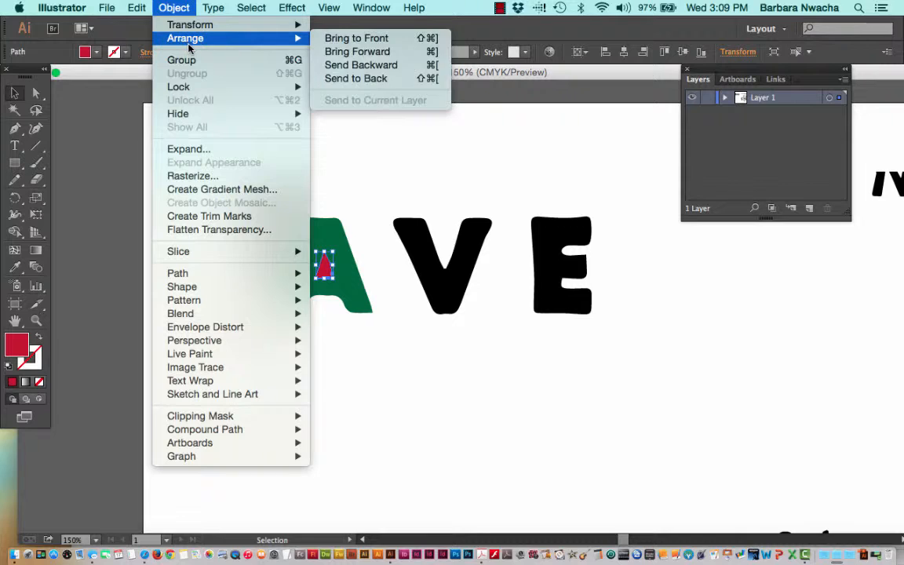
left_click(384, 80)
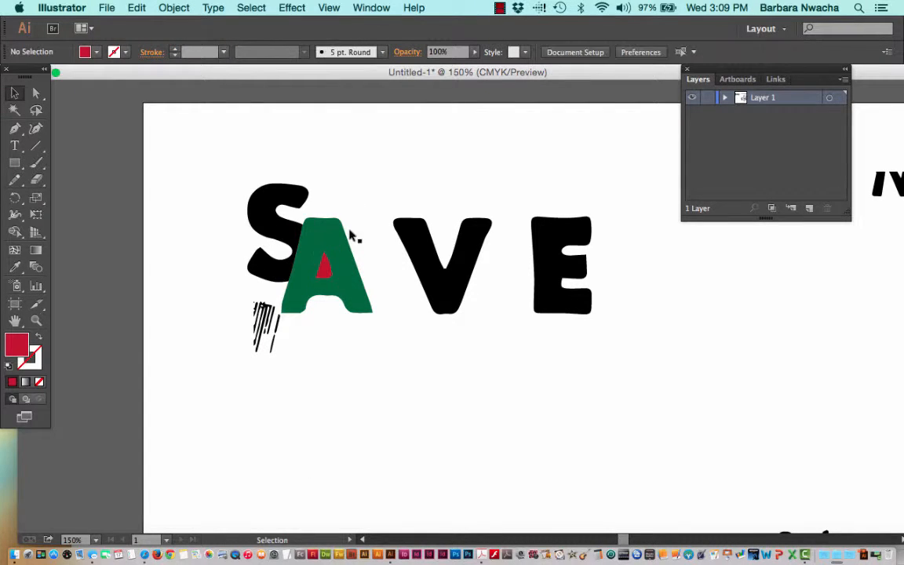
Move the green A off the red triangle to expose it, and return the A to its place beside the S.
left_click_drag(346, 288, 375, 293)
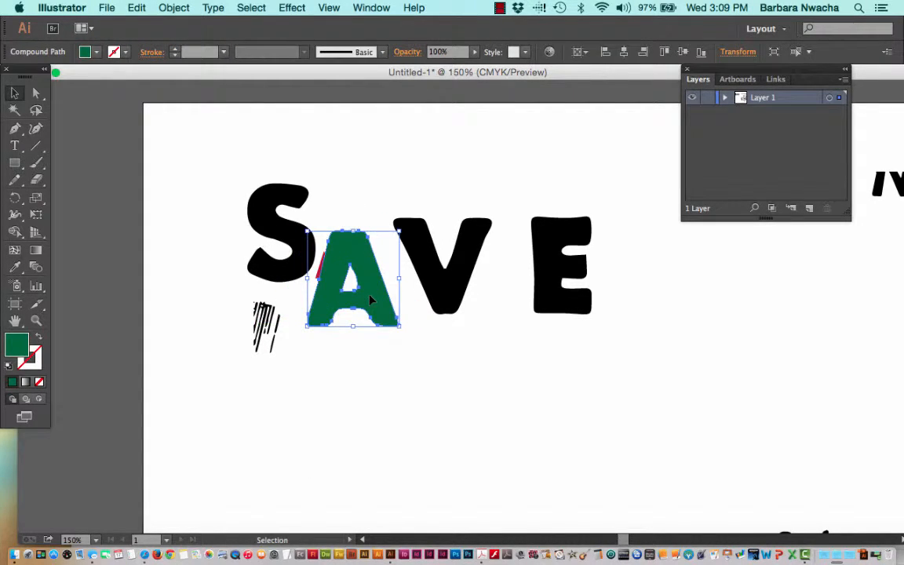
left_click_drag(369, 276, 369, 377)
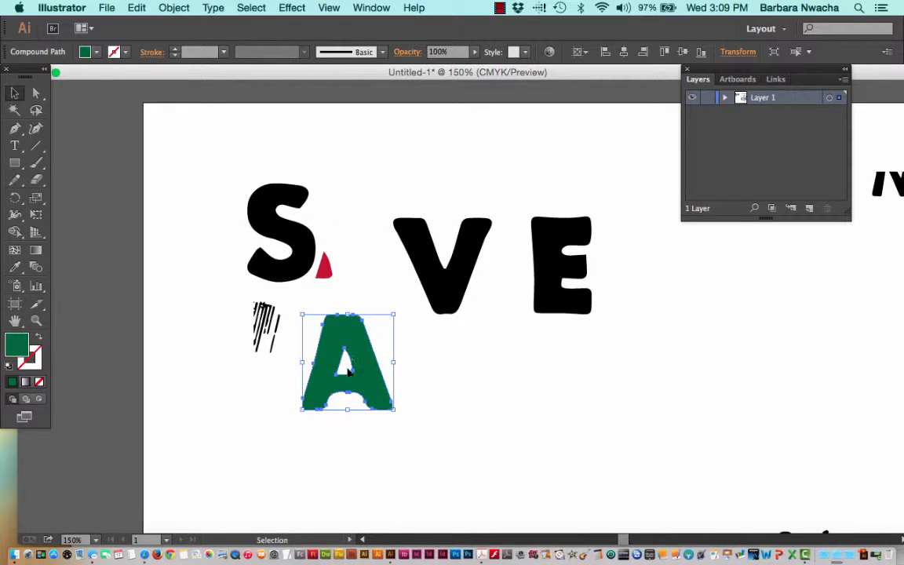
left_click_drag(360, 353, 343, 255)
left_click_drag(343, 254, 343, 256)
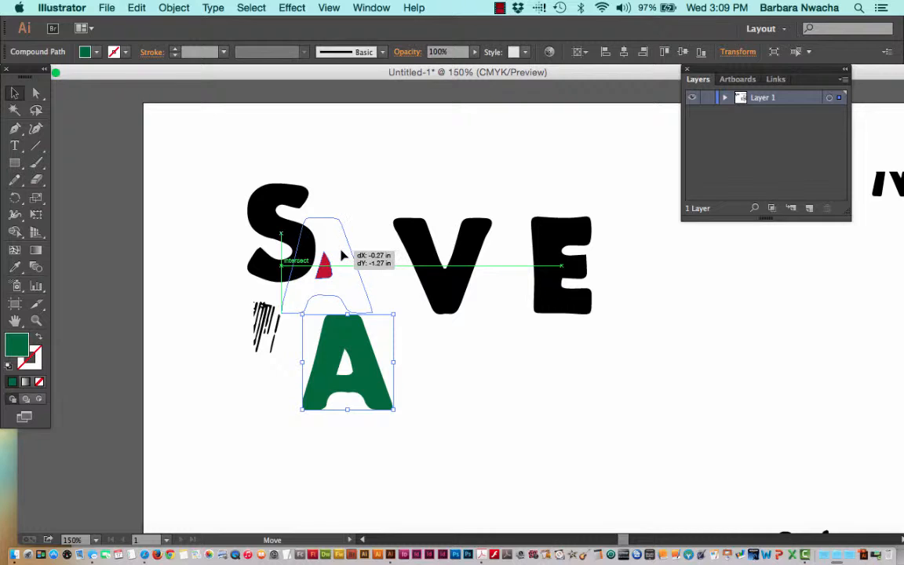
left_click_drag(343, 256, 343, 256)
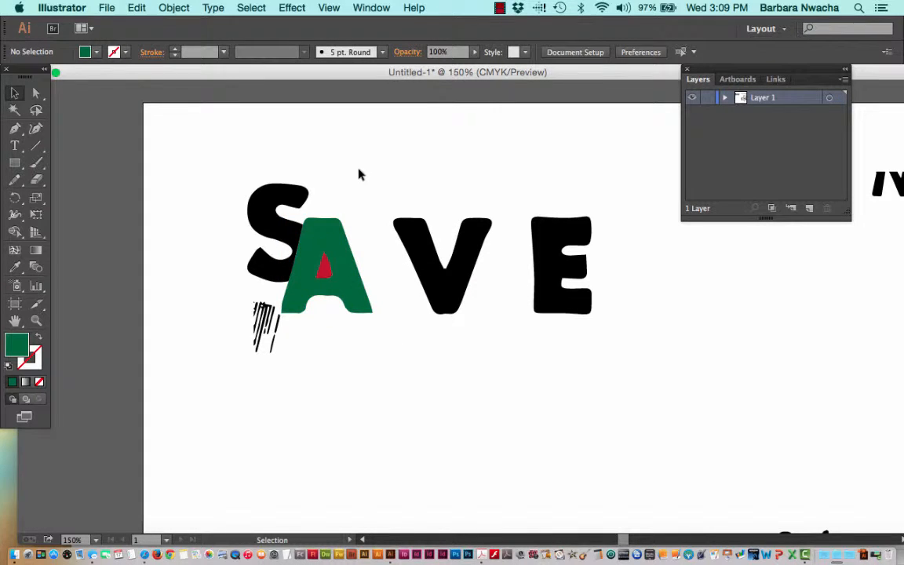
Move the red triangle up out of the A's opening so it sits behind the top of the green A.
left_click(326, 267)
left_click_drag(327, 267, 331, 234)
left_click(368, 241)
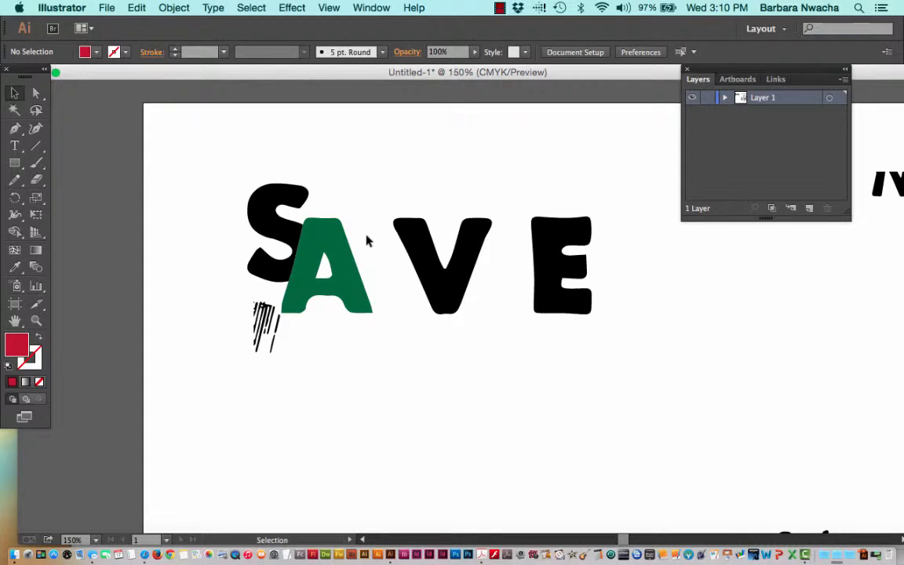
Send the green A to the back of the stacking order, behind the S and the red triangle.
left_click(342, 267)
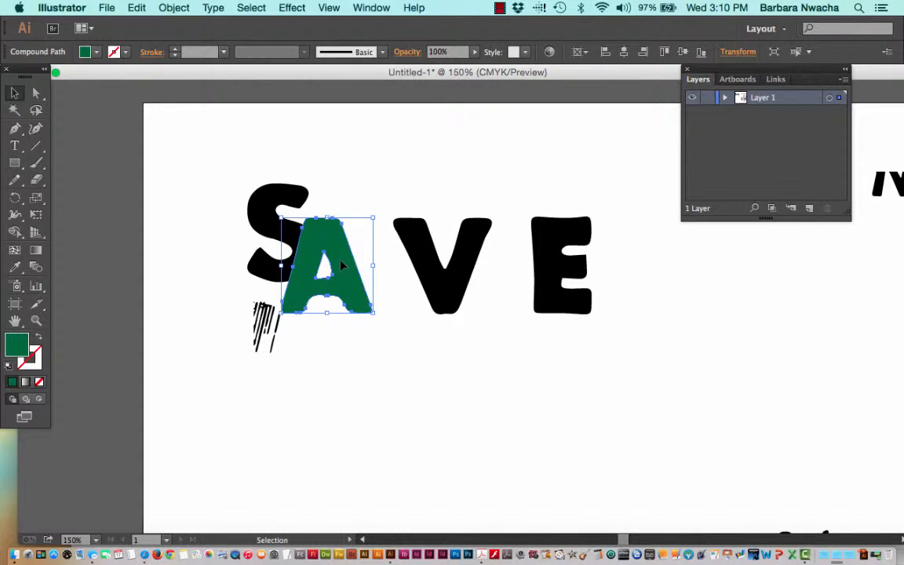
left_click(164, 7)
mouse_move(197, 38)
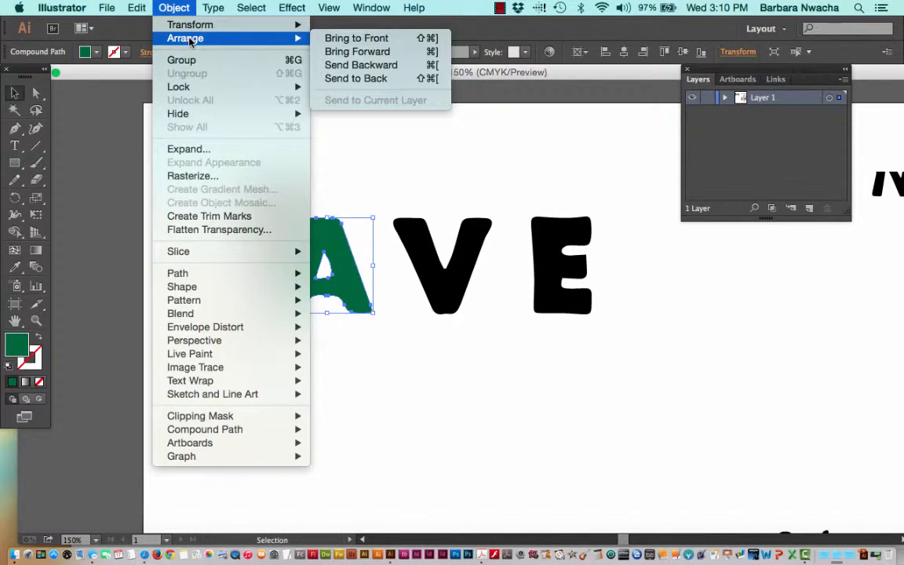
left_click(349, 79)
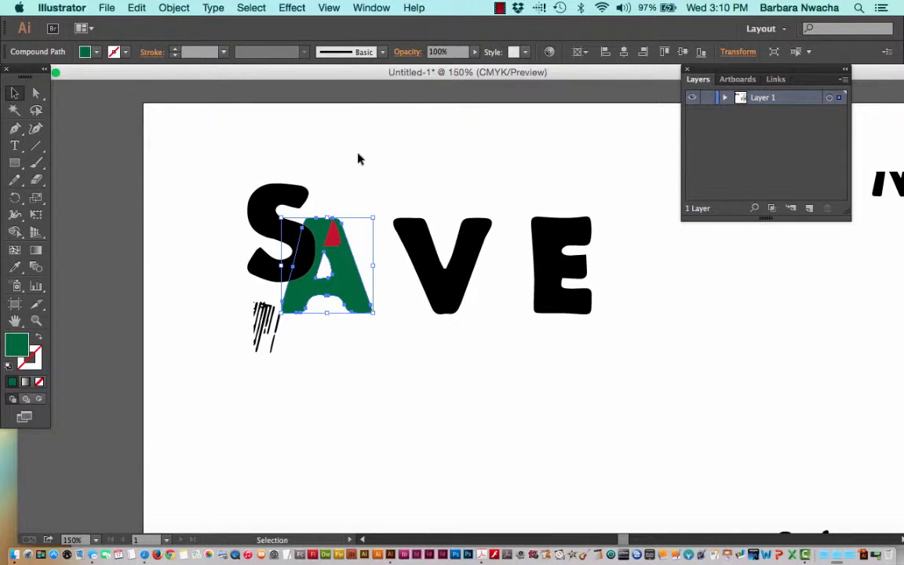
left_click(361, 179)
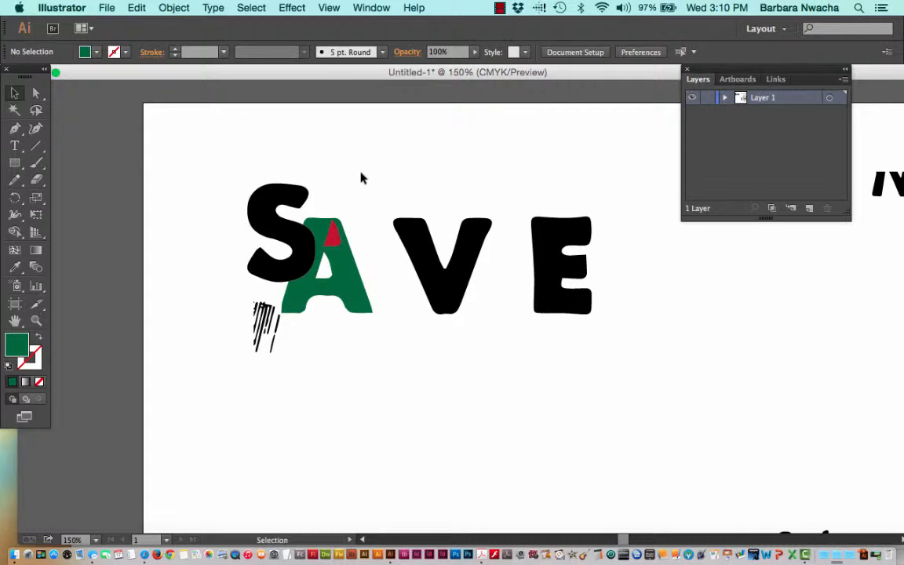
Create a new layer named background.
left_click(844, 82)
left_click(813, 85)
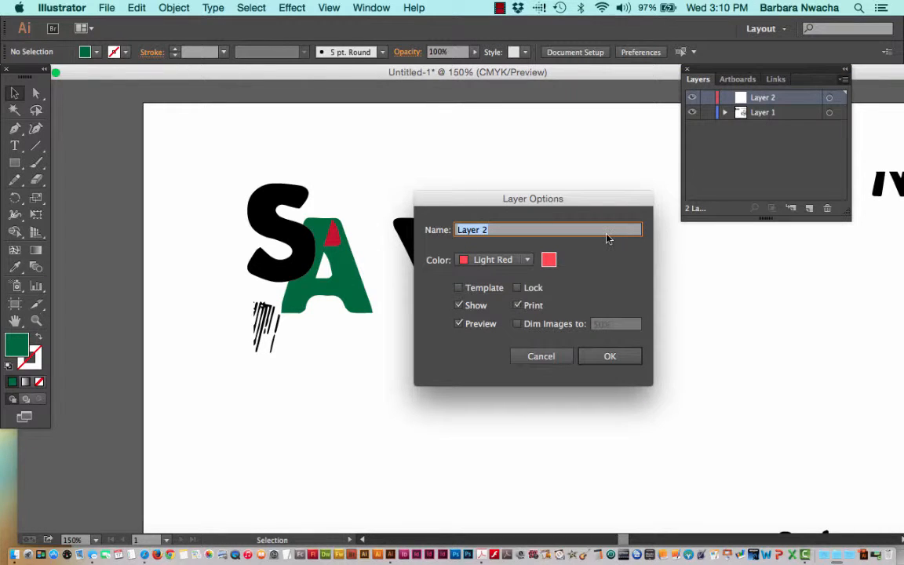
type("background")
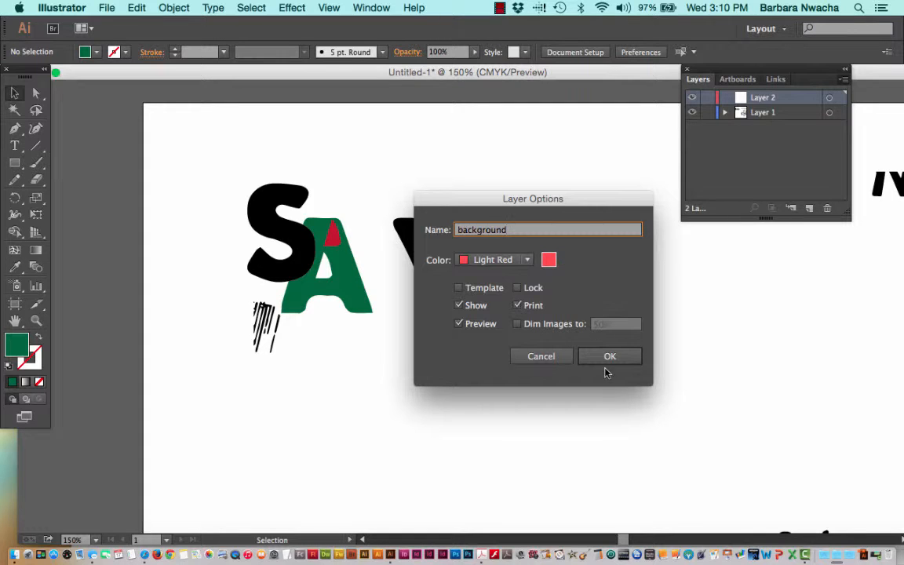
left_click(609, 357)
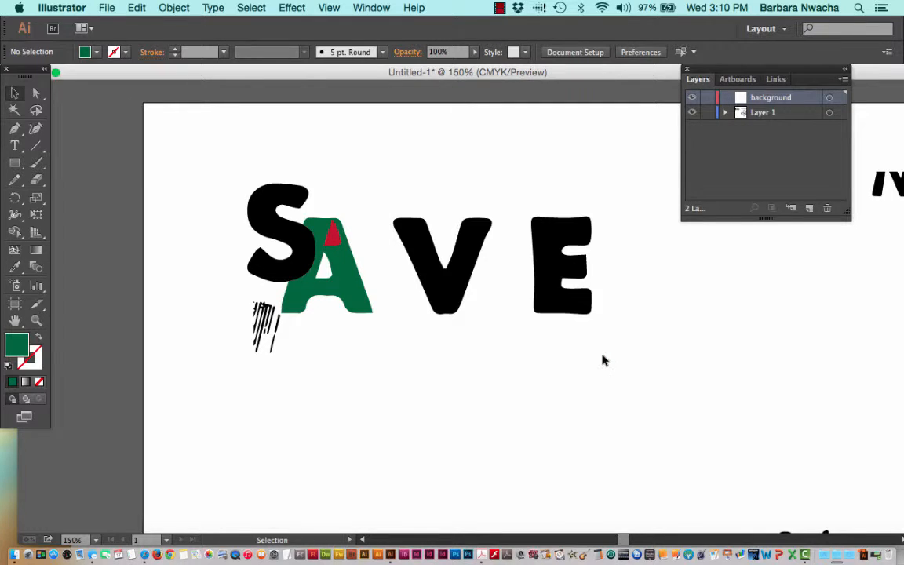
Draw a rectangle about 6.81 by 3.57 in over the SAVE lettering on the background layer and fill it with black.
left_click(13, 162)
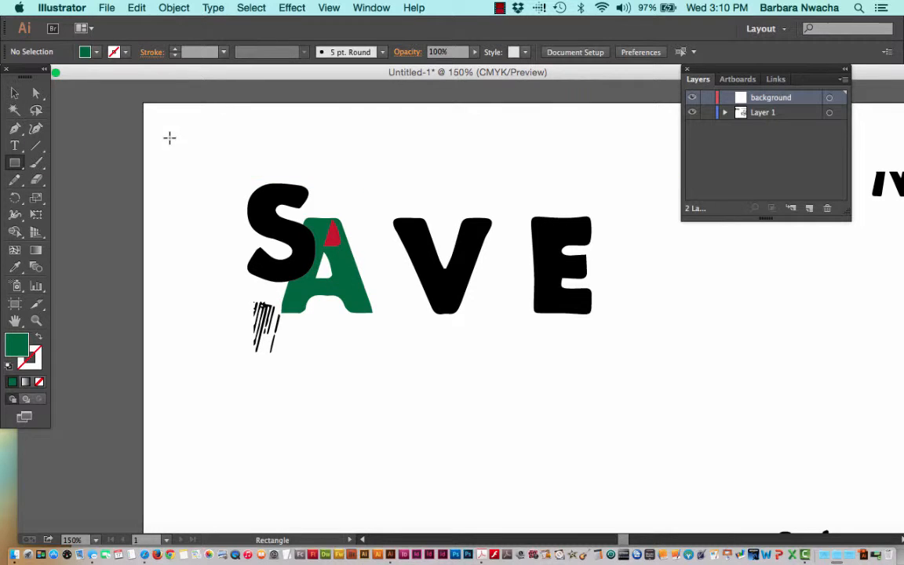
left_click_drag(170, 139, 688, 410)
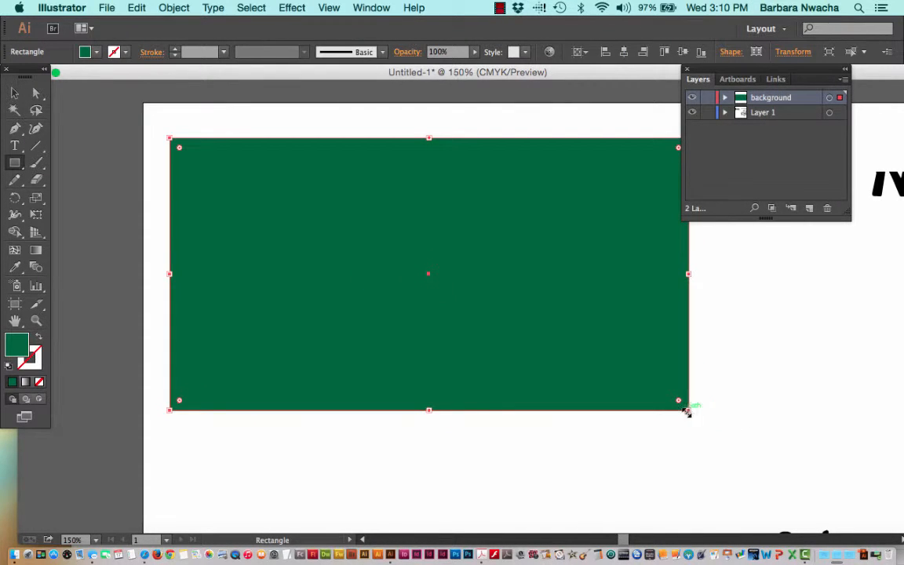
left_click(98, 53)
left_click(39, 76)
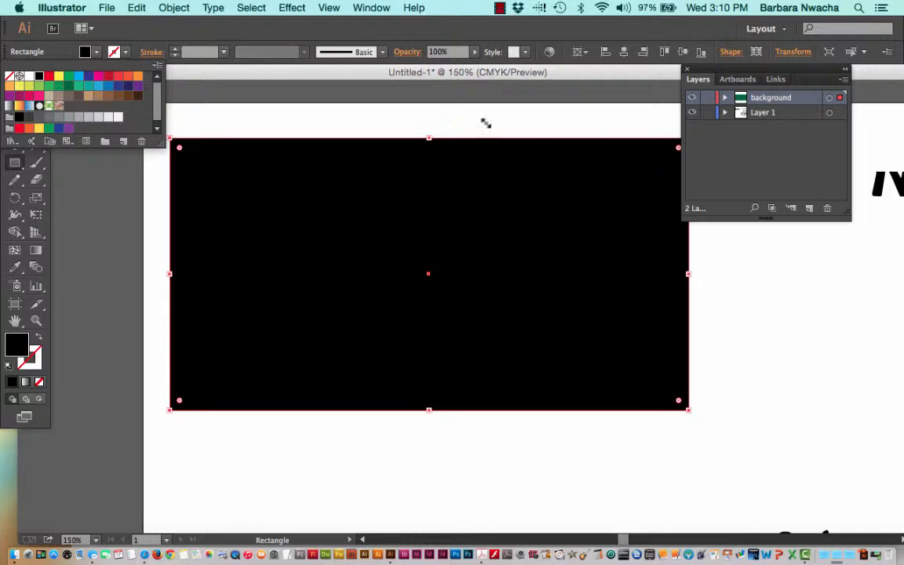
left_click(339, 128)
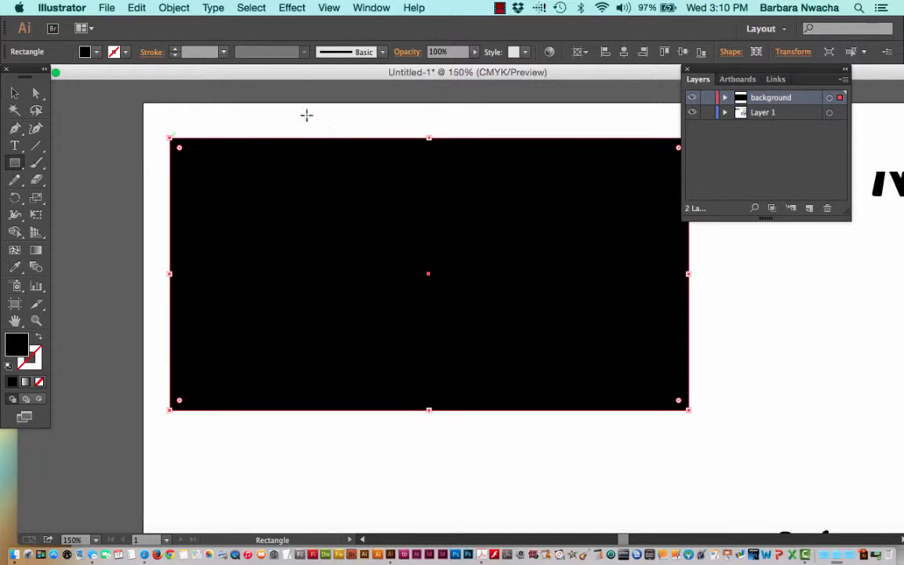
left_click(307, 115)
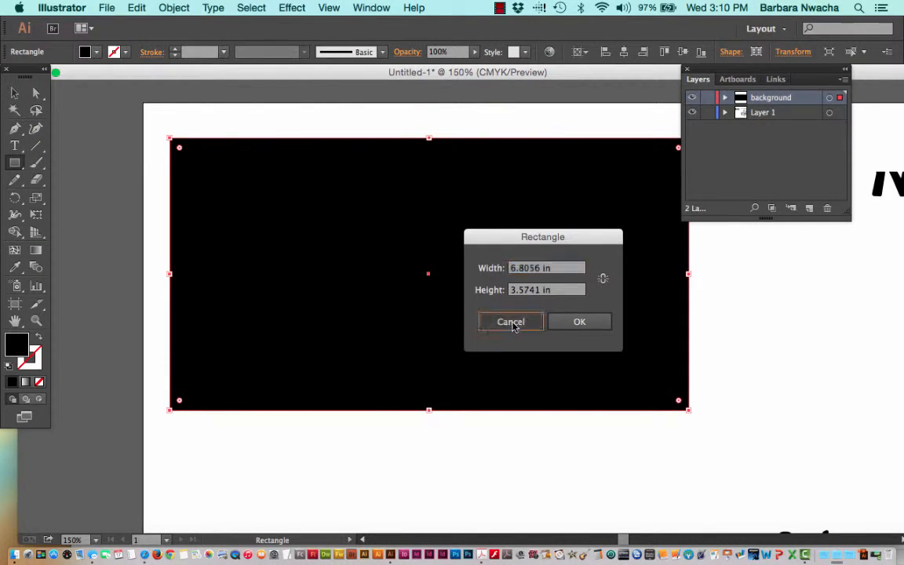
left_click(512, 322)
Move the background layer below Layer 1 and lock it.
left_click(14, 93)
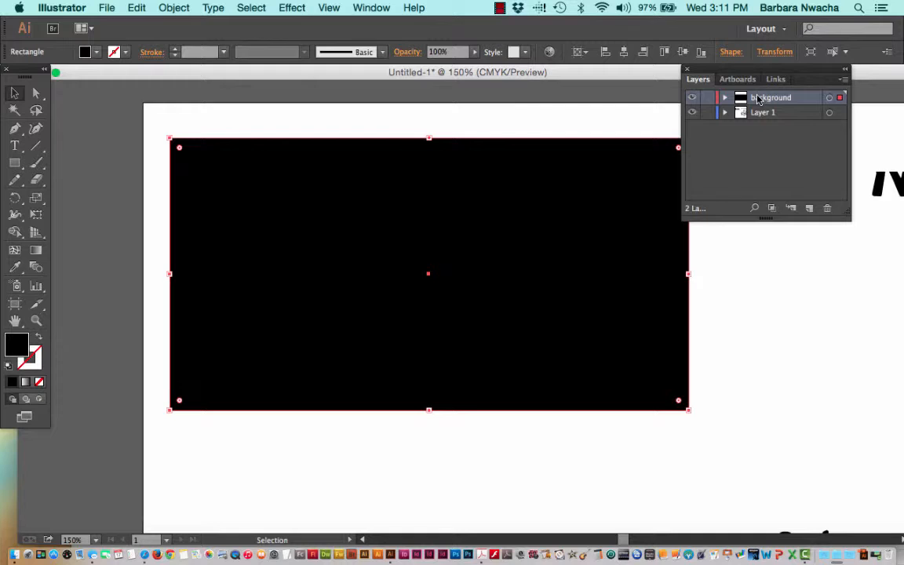
left_click_drag(758, 99, 752, 133)
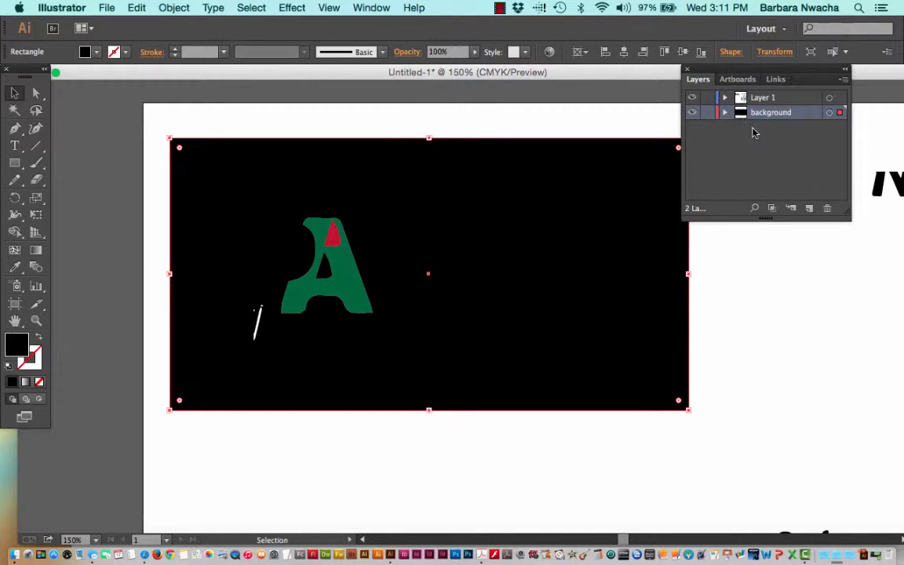
left_click(707, 113)
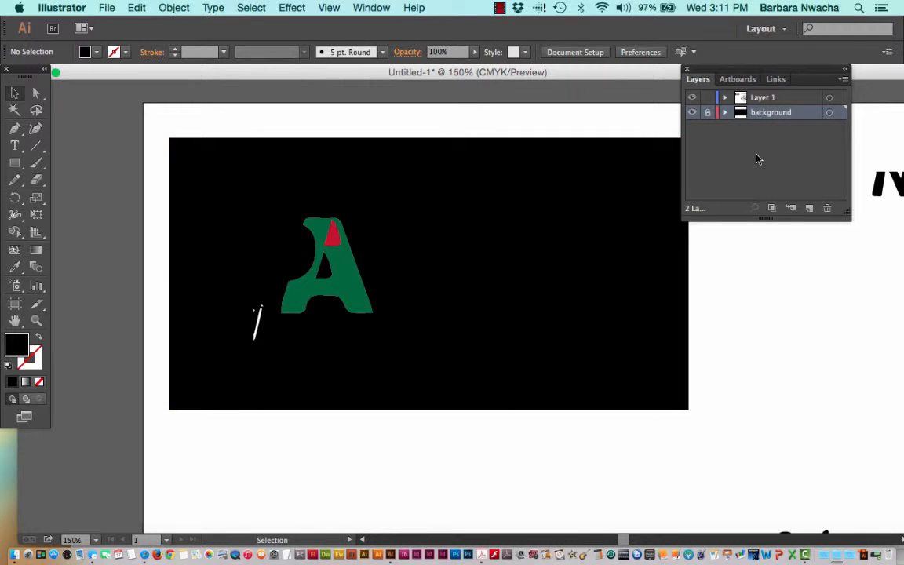
Make Layer 1 active and fill the black letter V with white.
left_click(760, 100)
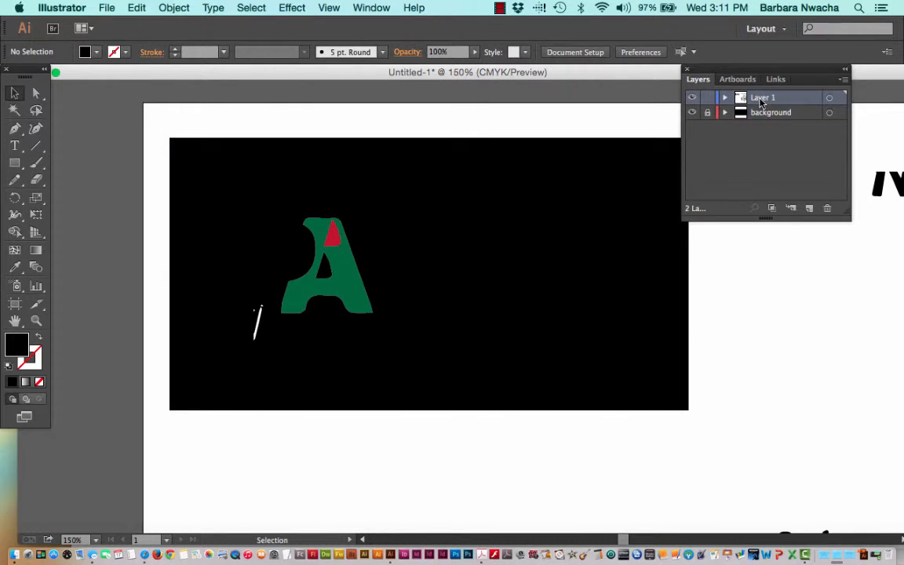
key("super+v")
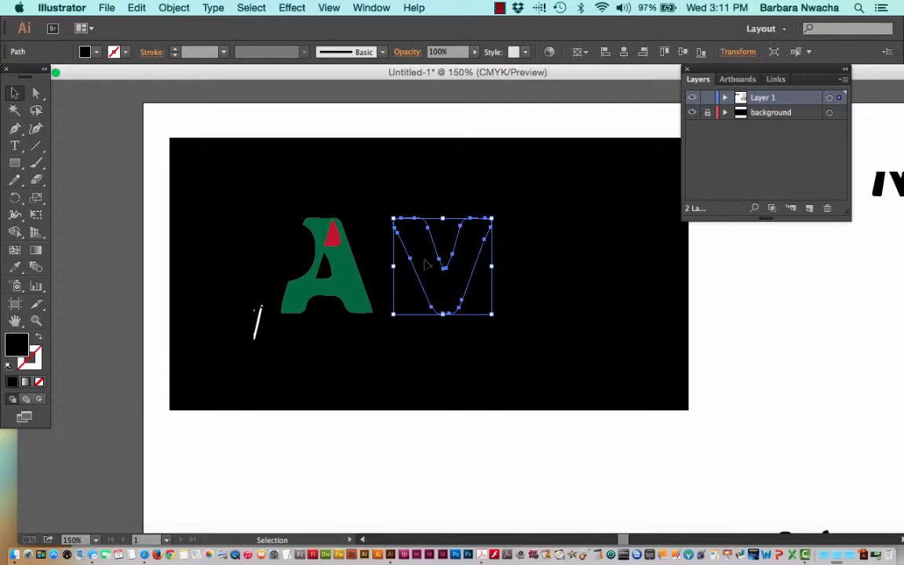
left_click(96, 52)
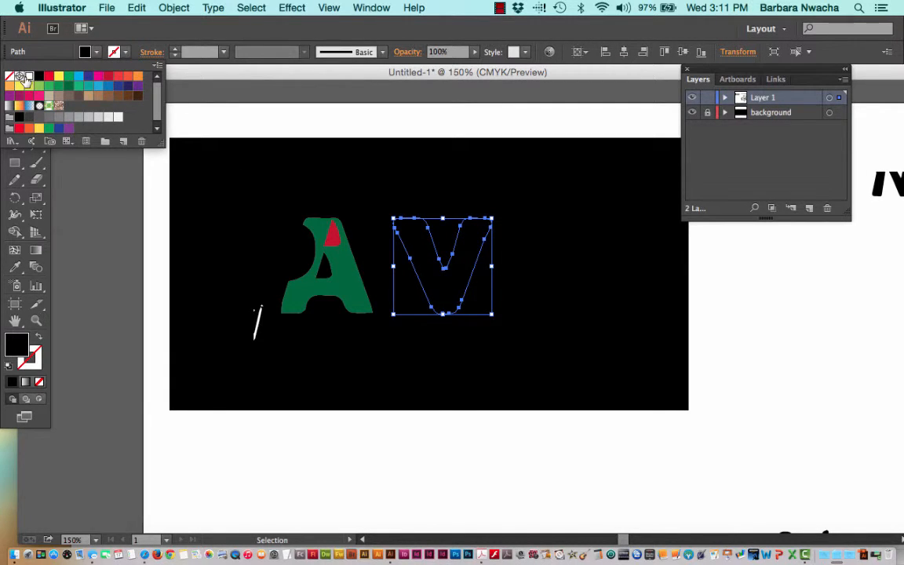
left_click(19, 77)
left_click(384, 208)
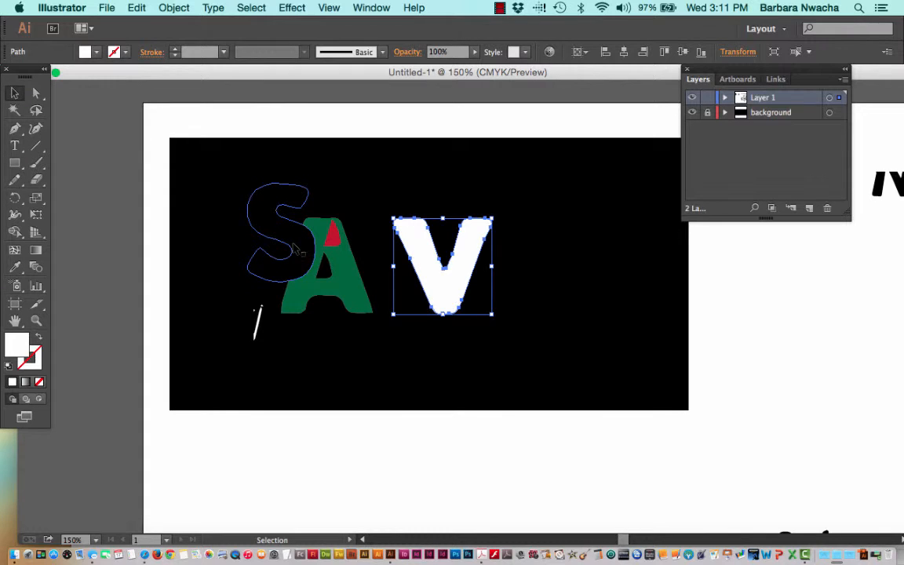
Fill the black letter S with white and deselect it.
left_click(293, 246)
left_click(95, 52)
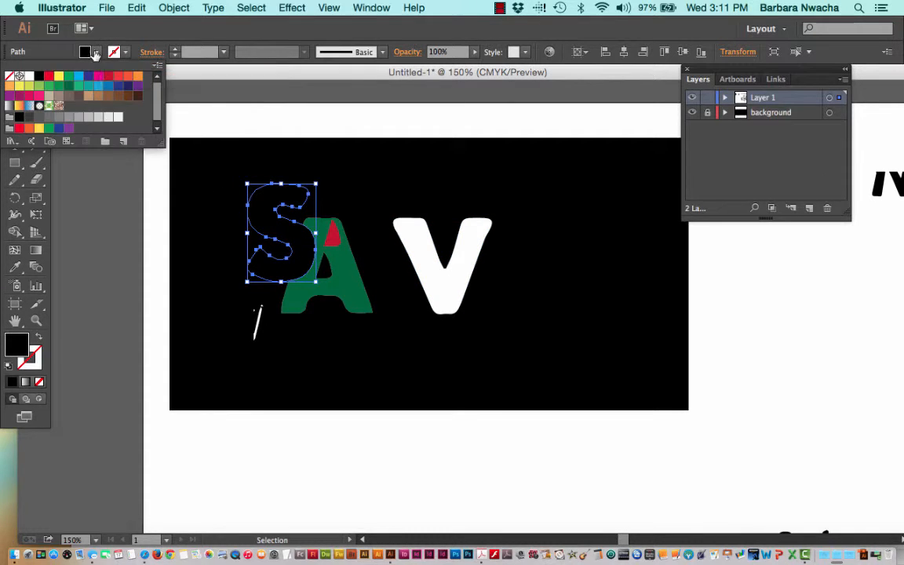
left_click(19, 77)
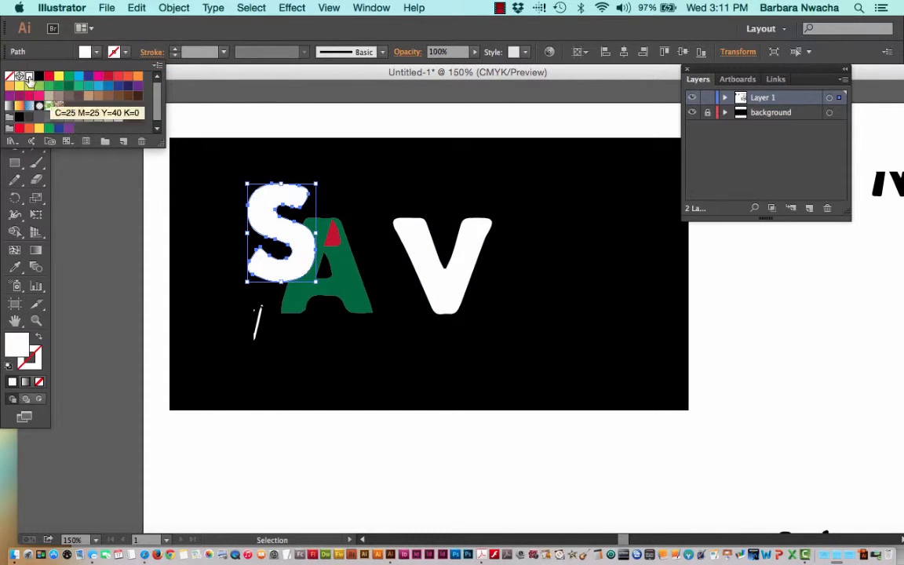
left_click(355, 183)
left_click(356, 185)
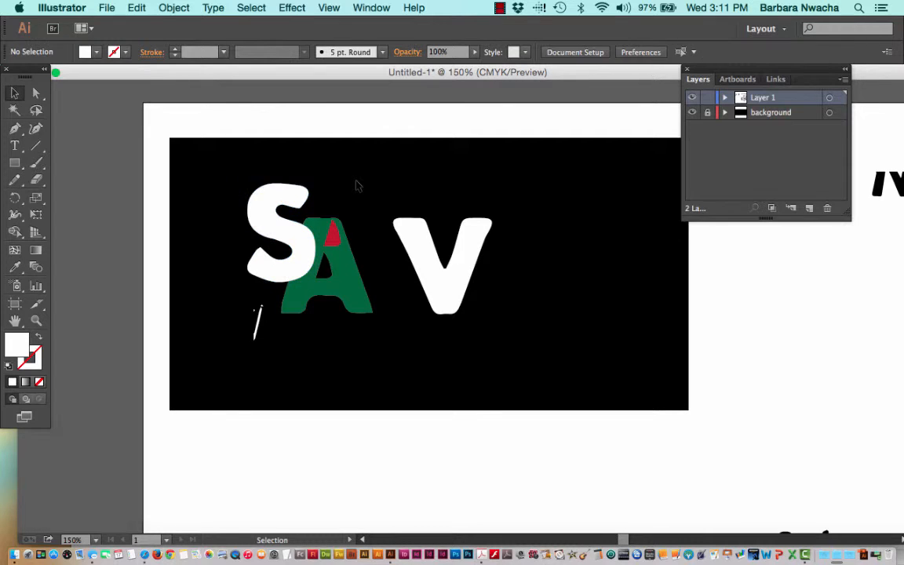